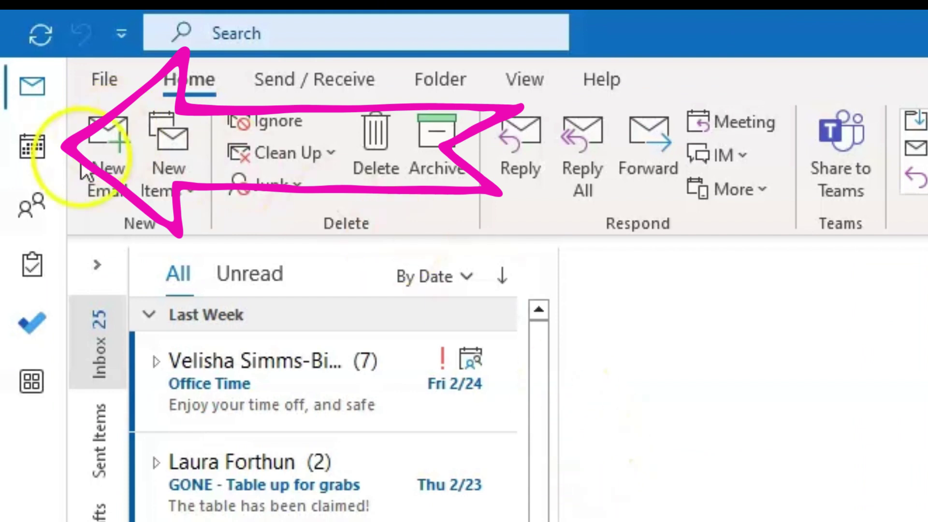
- Switch from Mail to the Calendar, showing February 2023 in Month view
{"action": "left_click", "coordinate": [26, 147]}
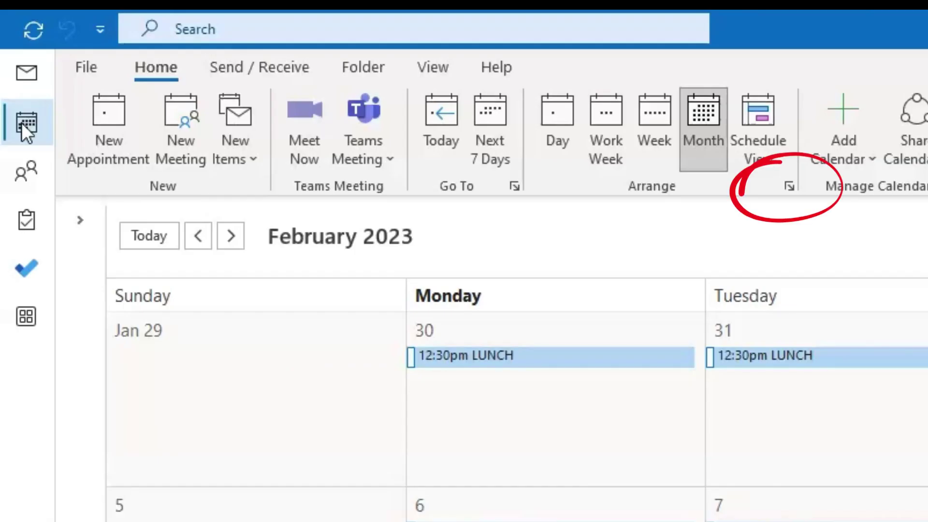
- Change the work-hours end time to 4:00 PM, keeping Sunday as the first day of the week
{"action": "left_click", "coordinate": [788, 186]}
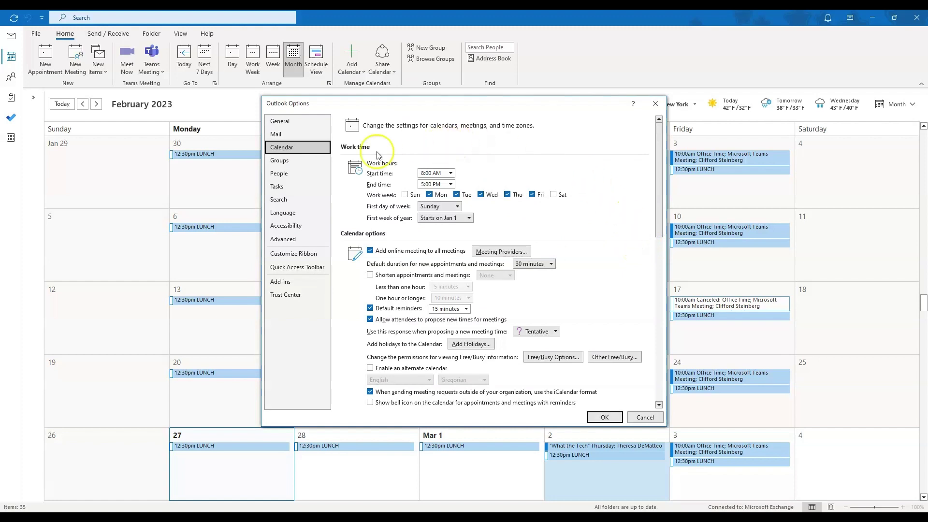
{"action": "left_click", "coordinate": [450, 184]}
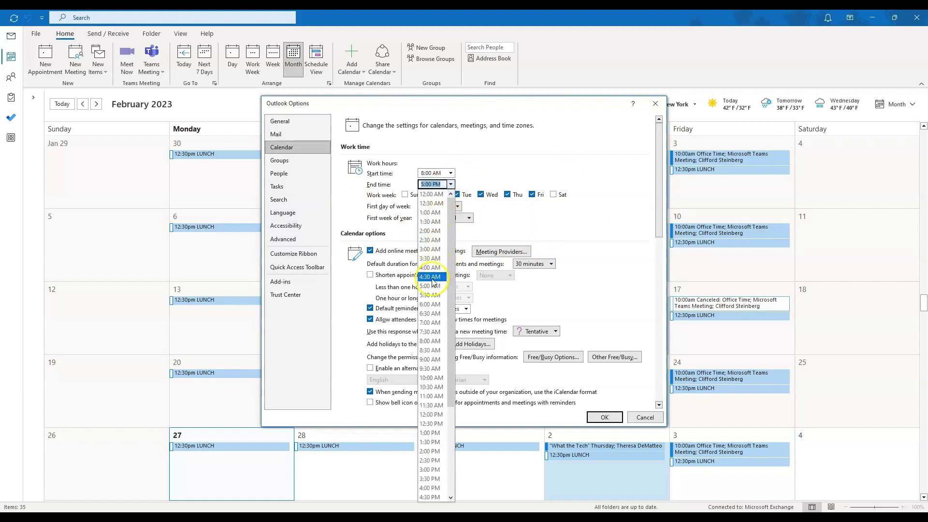
{"action": "left_click", "coordinate": [430, 487]}
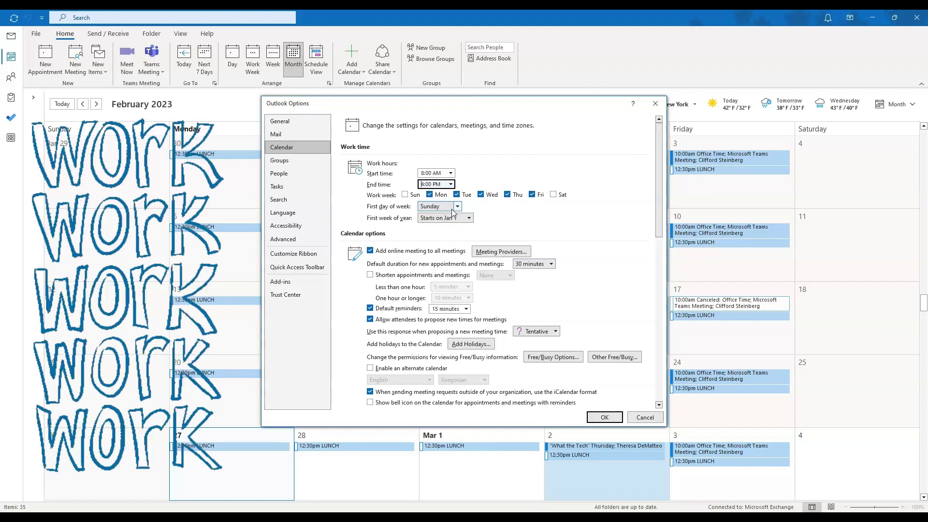
{"action": "left_click", "coordinate": [457, 206]}
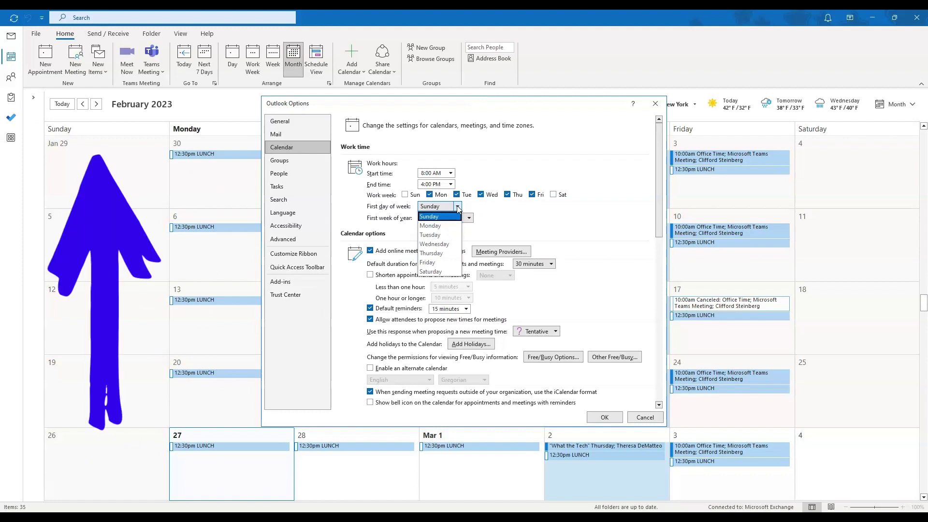
{"action": "left_click", "coordinate": [457, 207]}
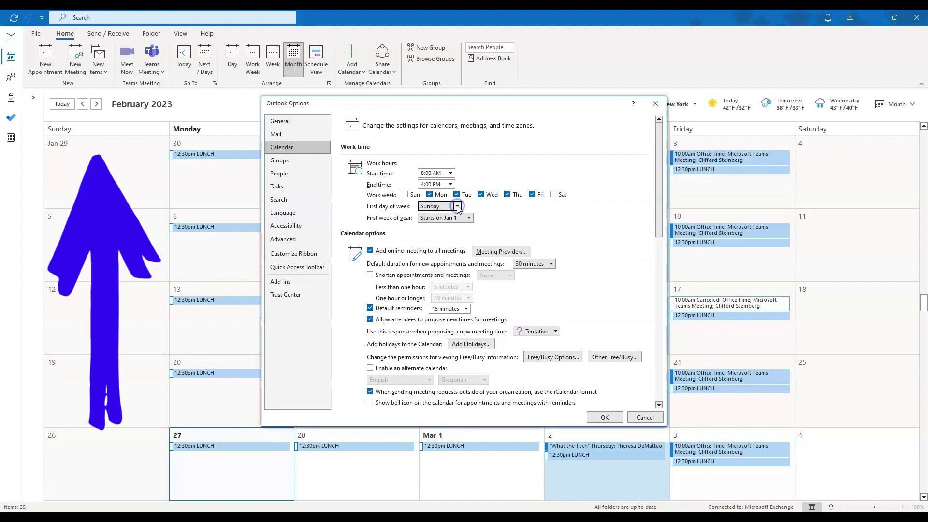
{"action": "left_click", "coordinate": [444, 171]}
{"action": "left_click", "coordinate": [443, 183]}
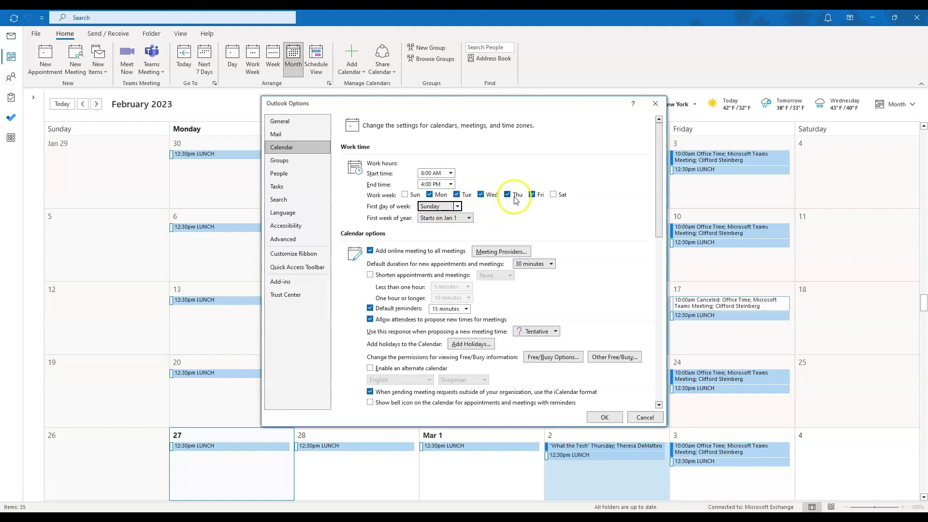
{"action": "left_click", "coordinate": [603, 417]}
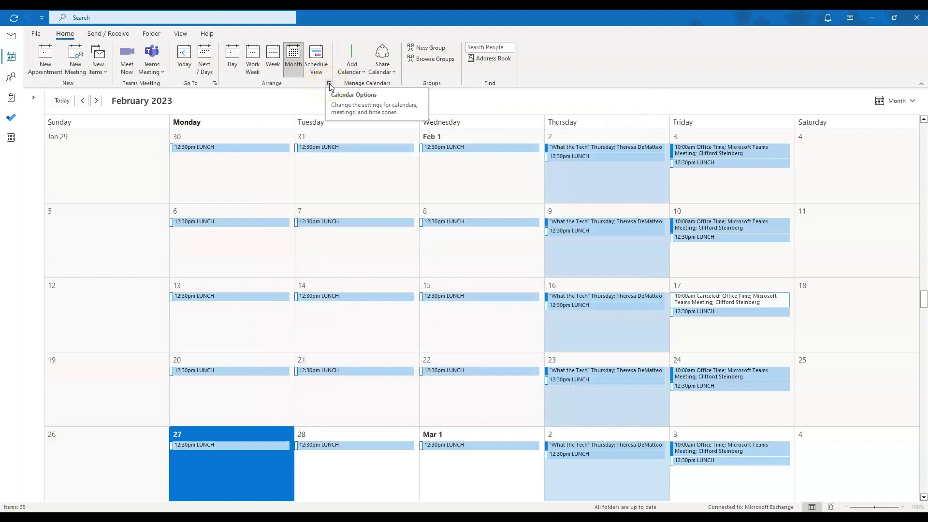
- Enable Show weather on the calendar in Calendar Options
{"action": "left_click", "coordinate": [330, 84]}
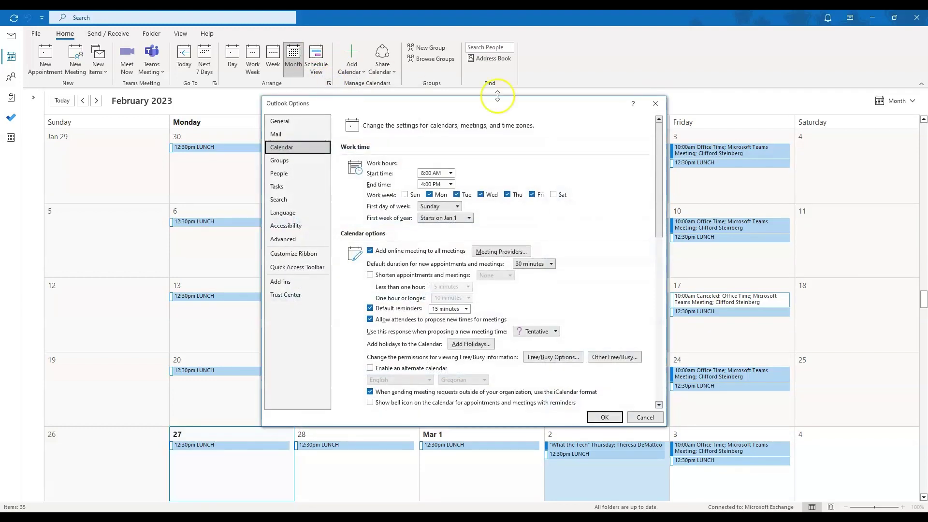
{"action": "scroll", "coordinate": [630, 279], "scroll_direction": "down", "scroll_amount": 2}
{"action": "scroll", "coordinate": [630, 279], "scroll_direction": "down", "scroll_amount": 7}
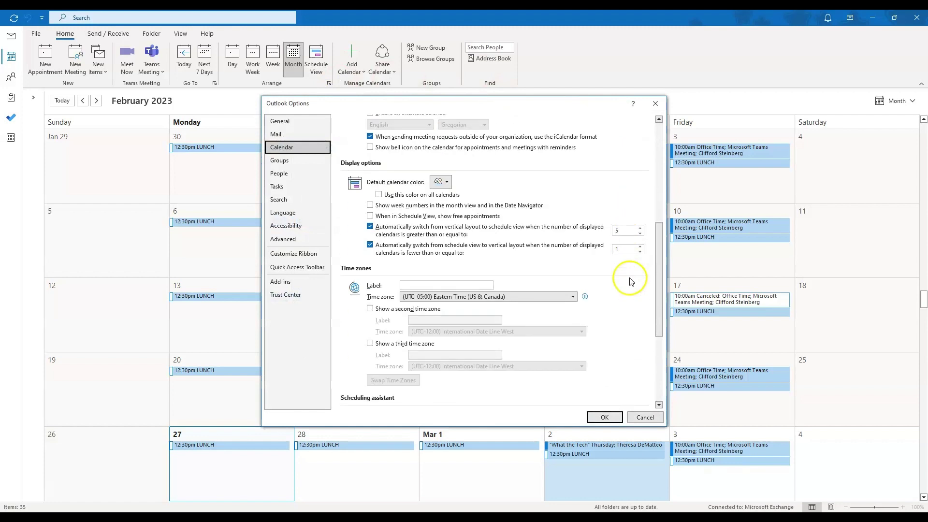
{"action": "scroll", "coordinate": [631, 280], "scroll_direction": "down", "scroll_amount": 2}
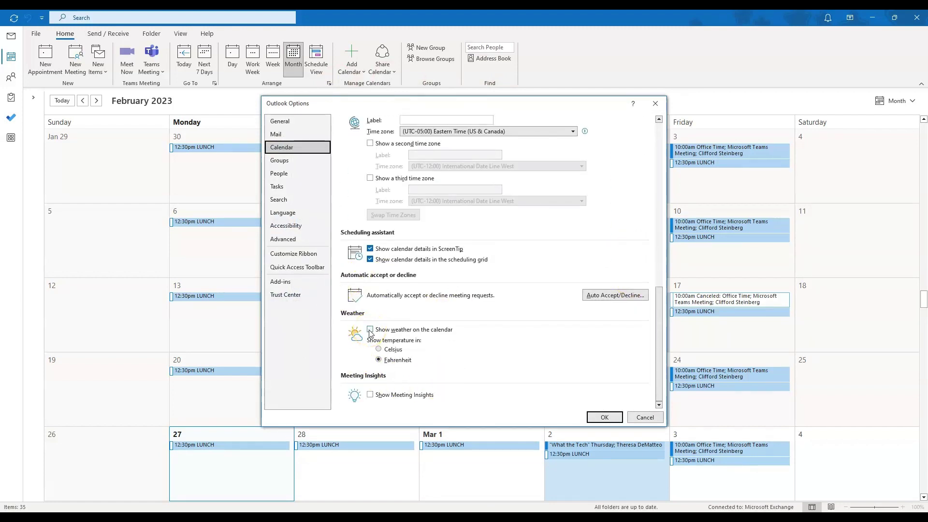
{"action": "left_click", "coordinate": [370, 330]}
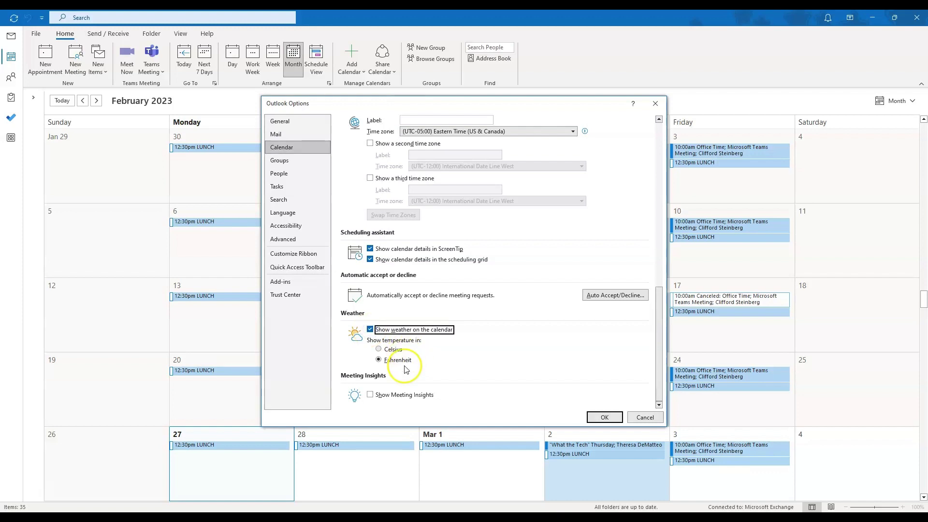
{"action": "left_click", "coordinate": [604, 418]}
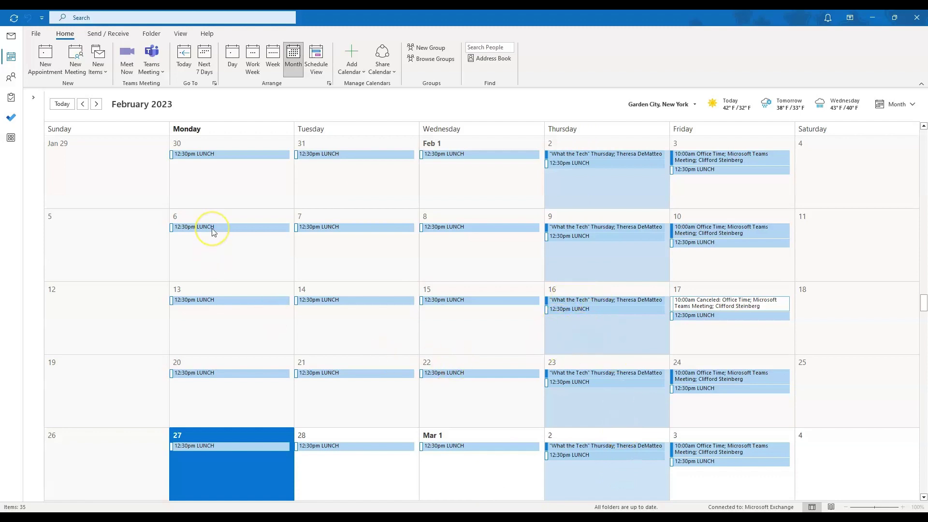
- Set the month calendar's color to the pink swatch so LUNCH entries appear pink
{"action": "mouse_move", "coordinate": [213, 232]}
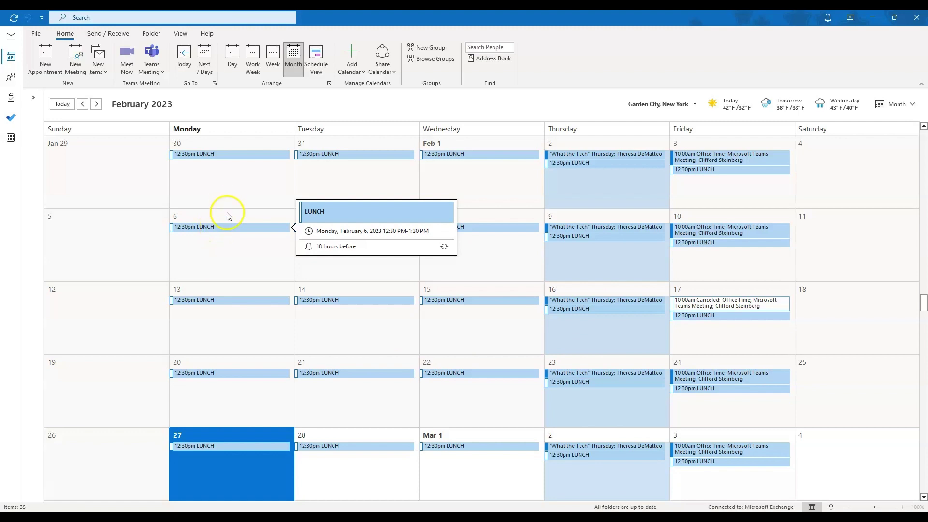
{"action": "right_click", "coordinate": [234, 193]}
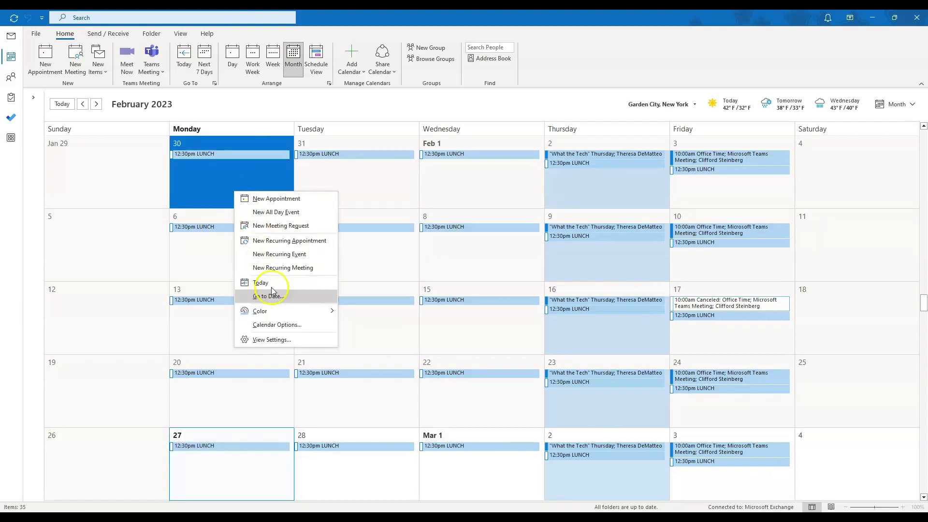
{"action": "mouse_move", "coordinate": [279, 315]}
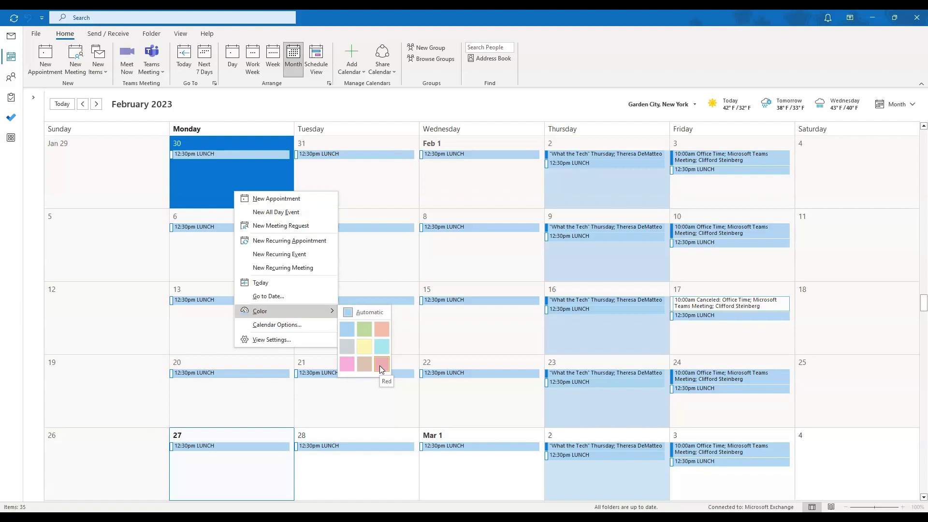
{"action": "left_click", "coordinate": [348, 366]}
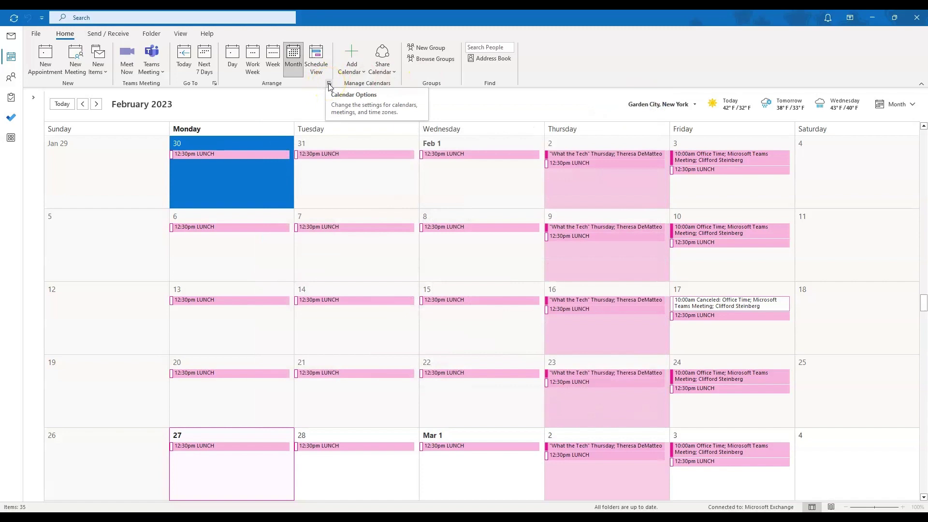
- Set Office Background to Clouds and Office Theme to Dark Gray in Outlook Options
{"action": "left_click", "coordinate": [328, 85]}
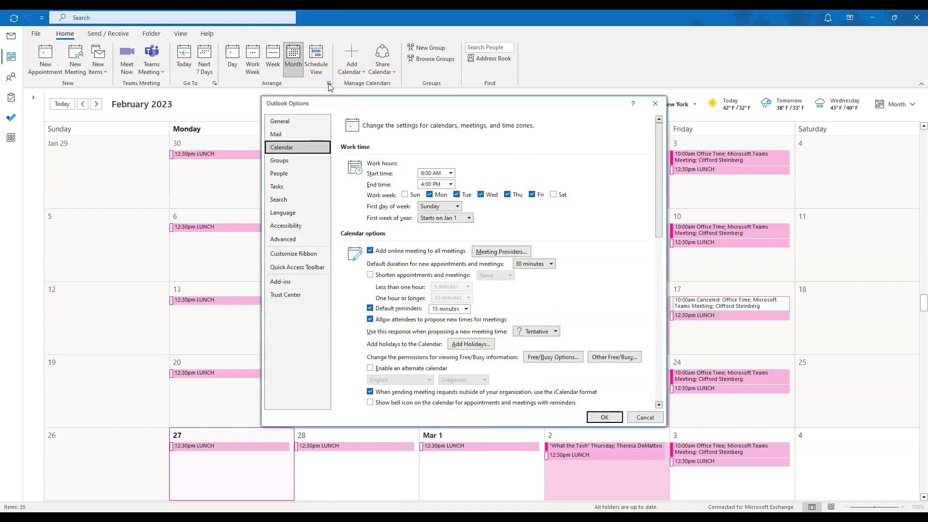
{"action": "left_click", "coordinate": [290, 122]}
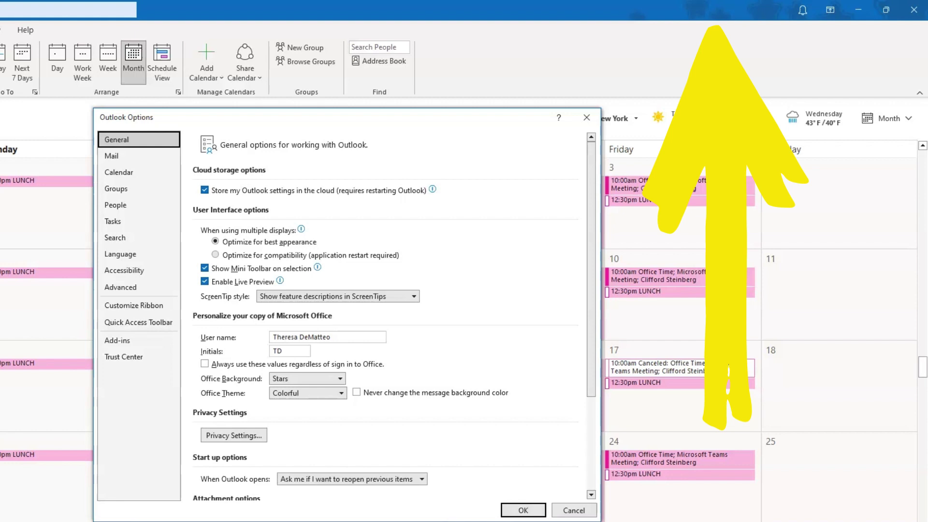
{"action": "left_click", "coordinate": [340, 378]}
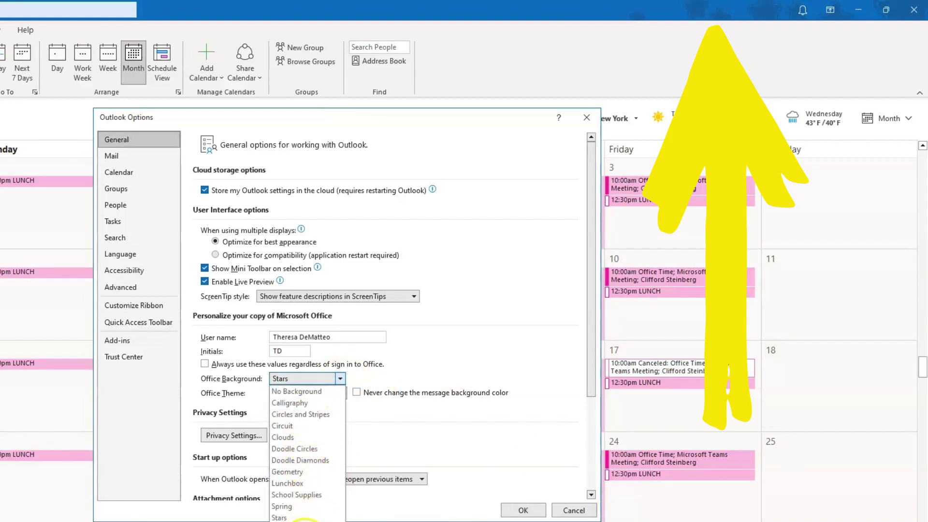
{"action": "left_click", "coordinate": [292, 436]}
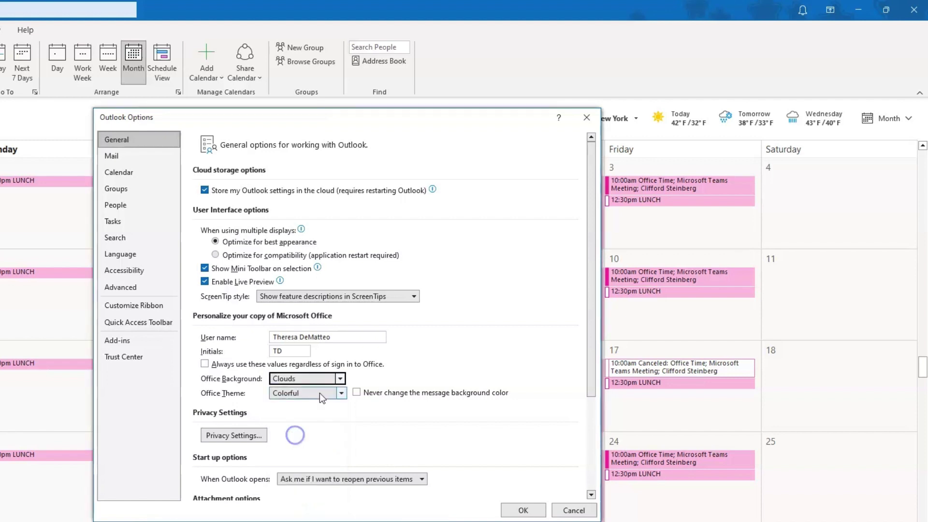
{"action": "left_click", "coordinate": [342, 394]}
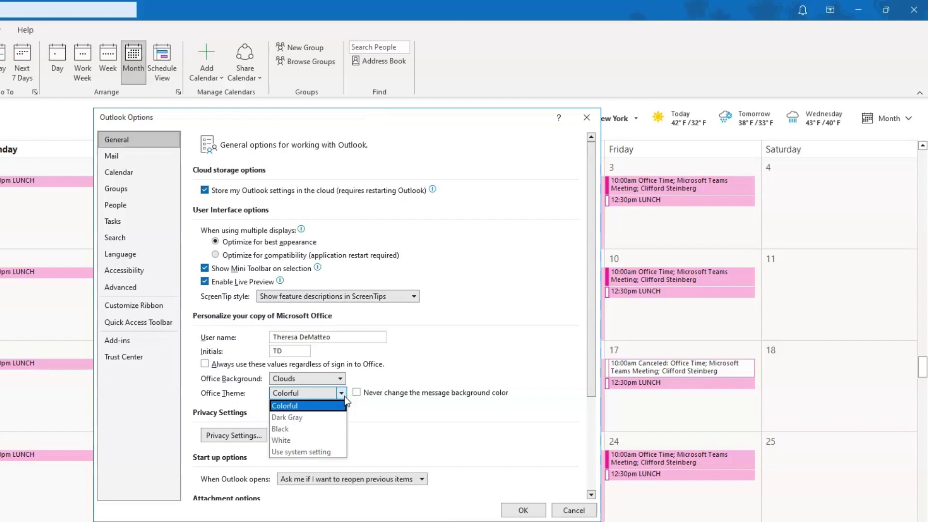
{"action": "left_click", "coordinate": [286, 417]}
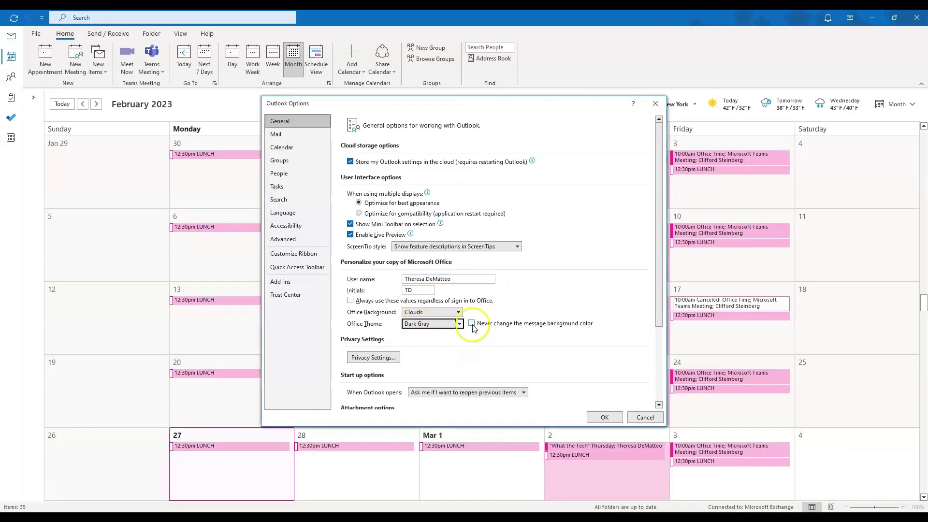
{"action": "left_click", "coordinate": [598, 418]}
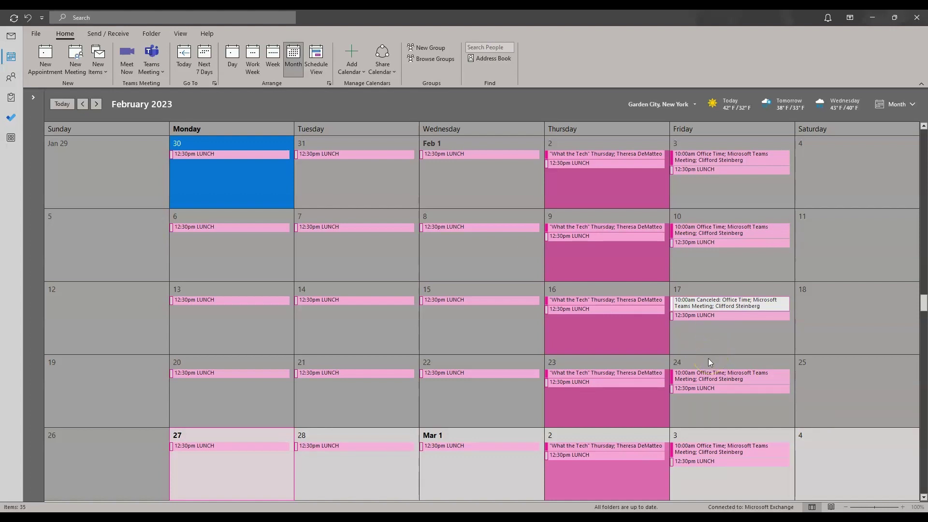
{"action": "left_click", "coordinate": [13, 37]}
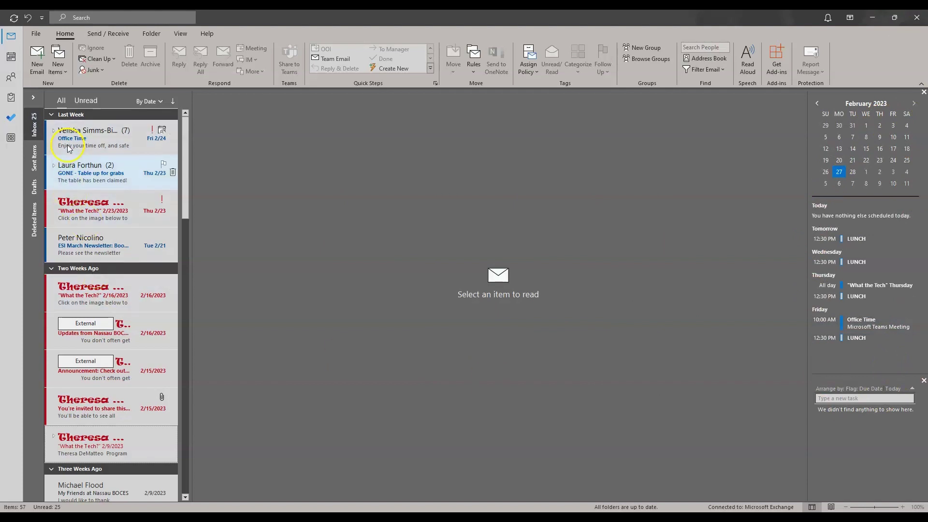
{"action": "left_click", "coordinate": [75, 220]}
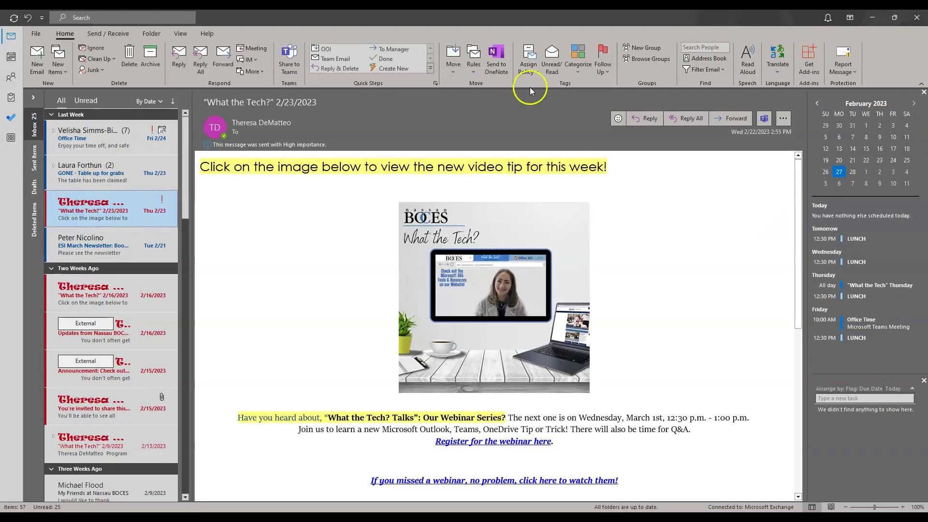
{"action": "left_click", "coordinate": [175, 34]}
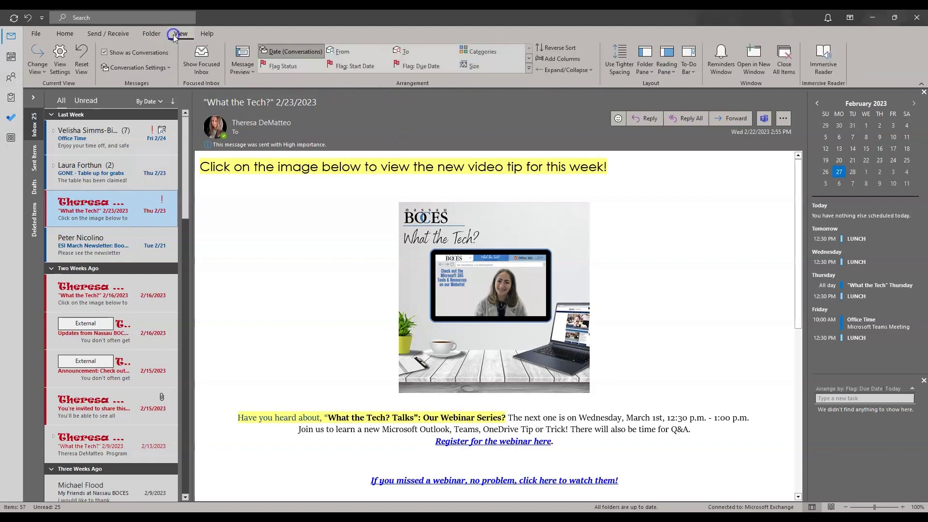
{"action": "left_click", "coordinate": [694, 79]}
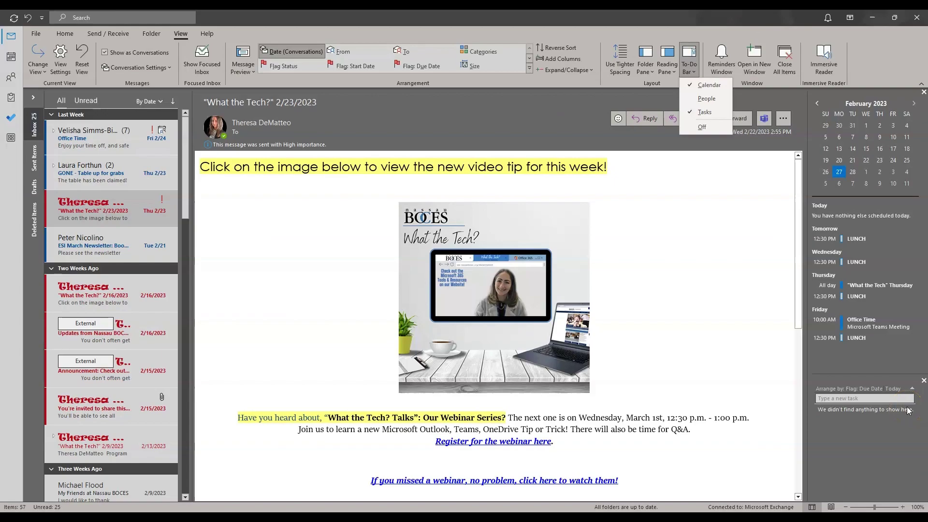
{"action": "left_click", "coordinate": [31, 174]}
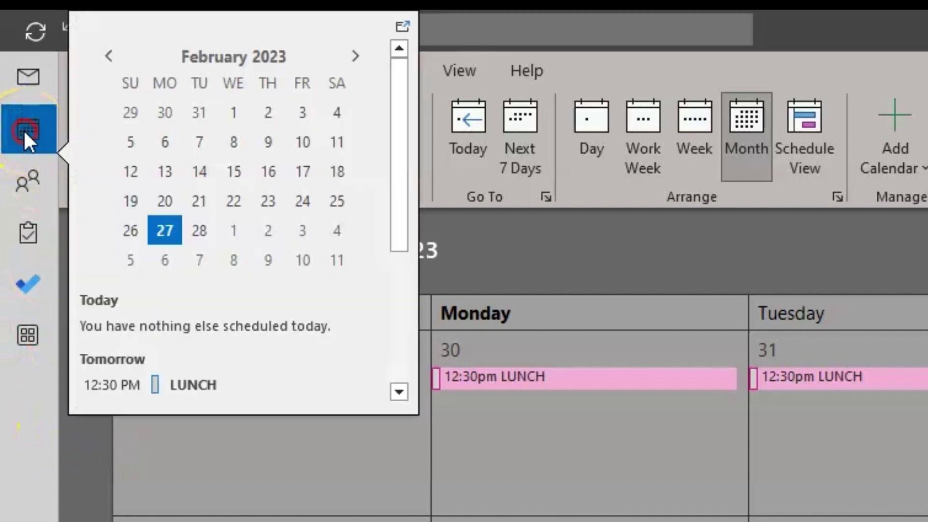
- Open the Calendar in a new window and drag it toward the lower right
{"action": "right_click", "coordinate": [25, 130]}
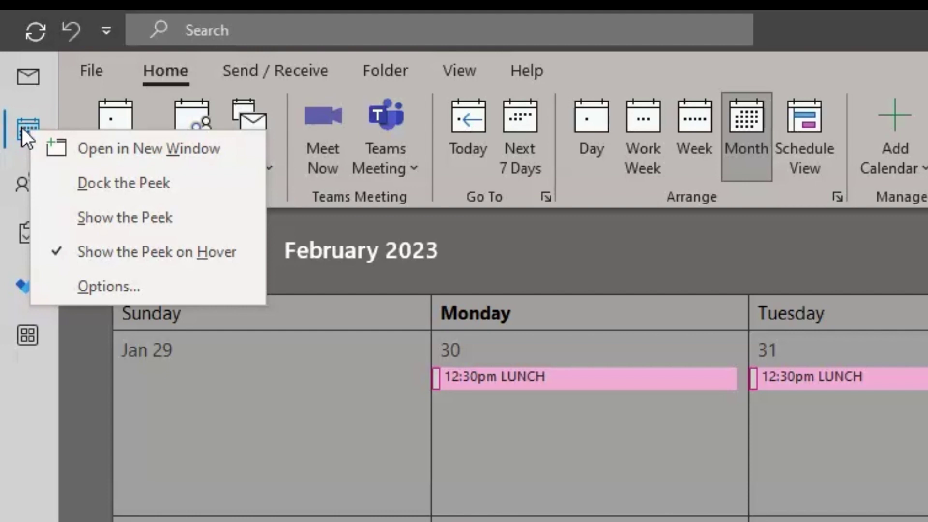
{"action": "left_click", "coordinate": [122, 149]}
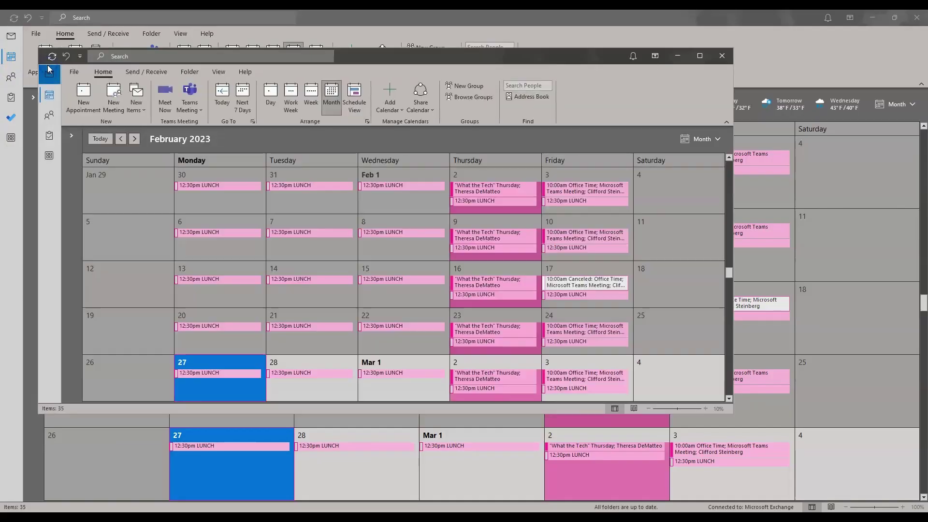
{"action": "left_click_drag", "start_coordinate": [404, 57], "coordinate": [557, 101]}
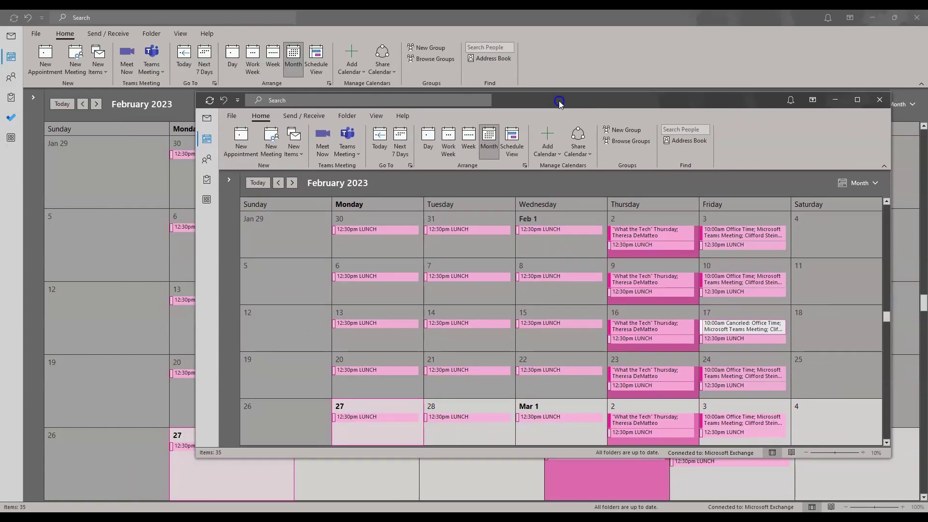
- Snap the calendar window to the right half of the screen with Win+Right
{"action": "key", "text": "super+Right"}
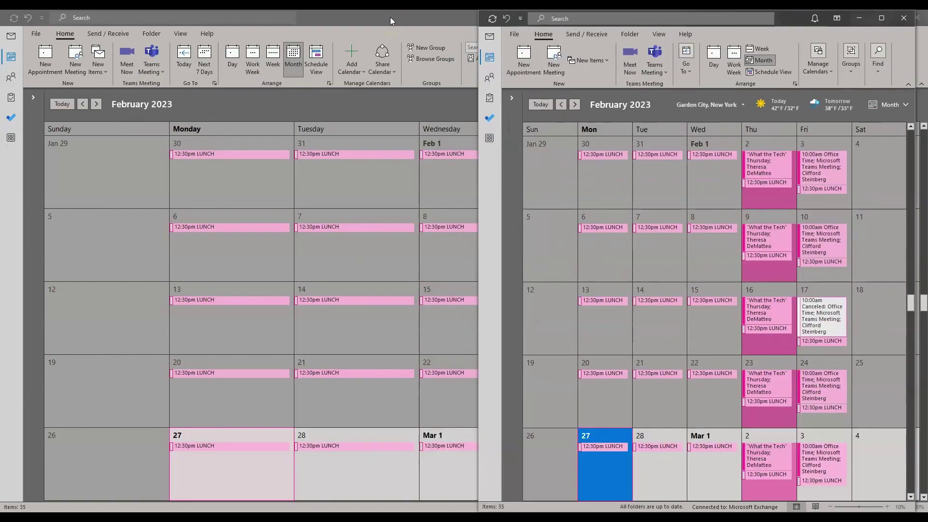
{"action": "double_click", "coordinate": [419, 19]}
{"action": "left_click_drag", "start_coordinate": [419, 19], "coordinate": [385, 28]}
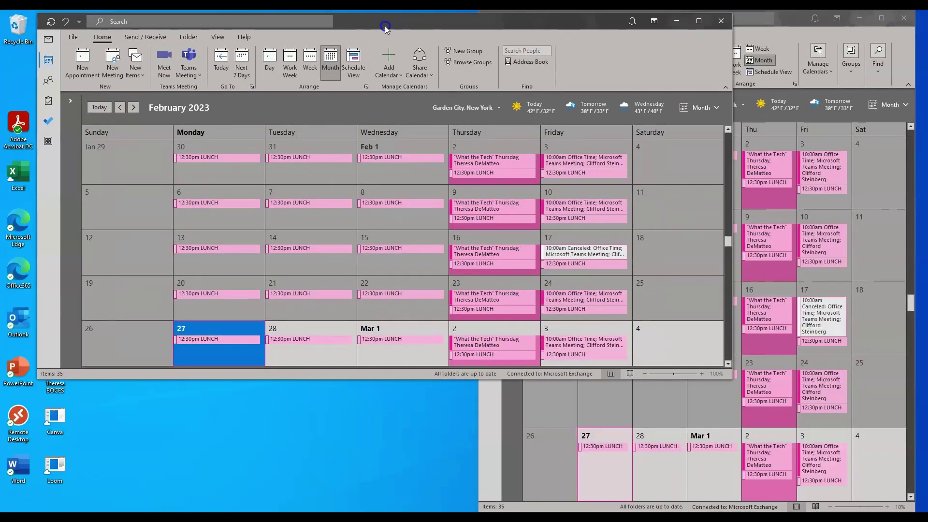
- Launch Edge and snap it to the left half, closing the extra floating Outlook window
{"action": "double_click", "coordinate": [18, 222]}
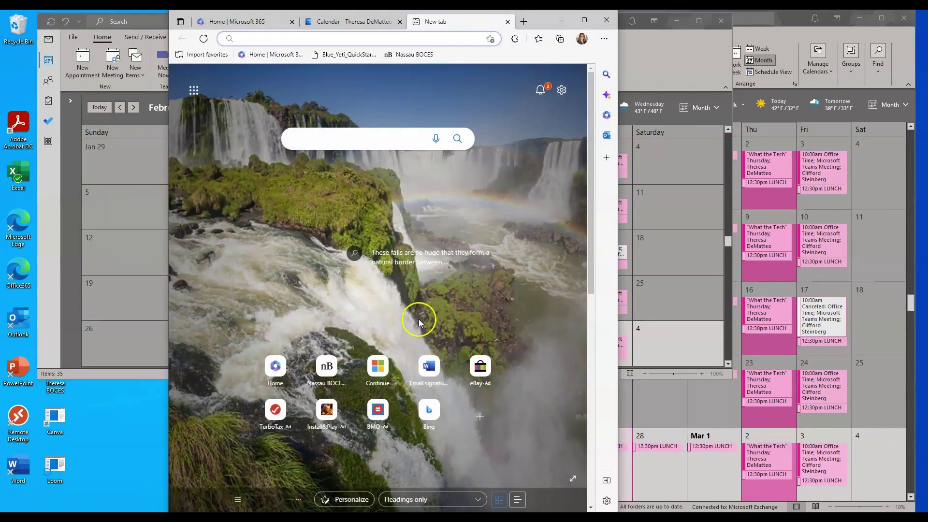
{"action": "left_click_drag", "start_coordinate": [549, 22], "coordinate": [384, 9]}
{"action": "left_click", "coordinate": [894, 15]}
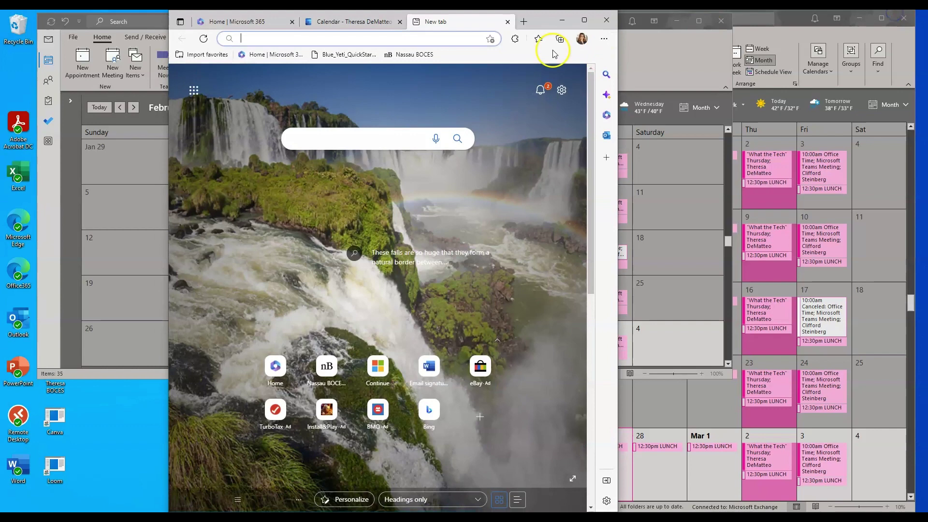
{"action": "left_click_drag", "start_coordinate": [538, 21], "coordinate": [375, 23]}
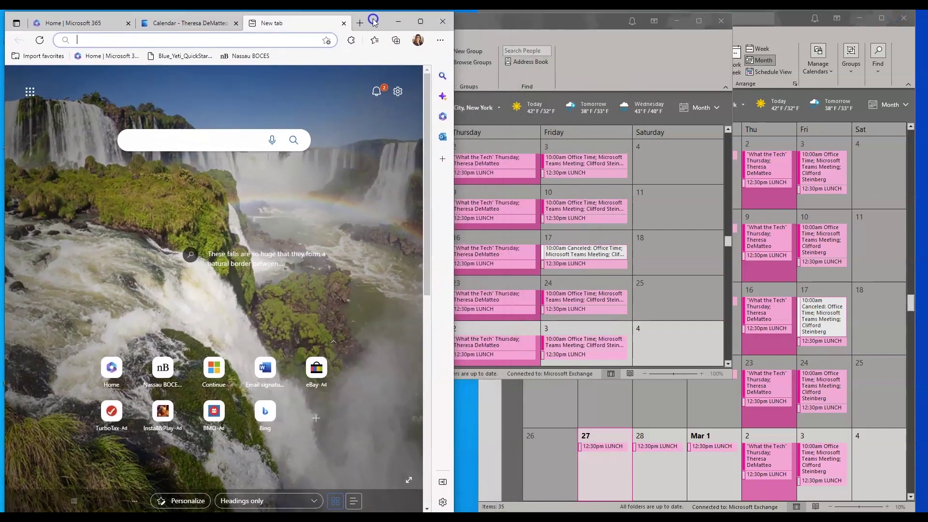
{"action": "left_click", "coordinate": [720, 20]}
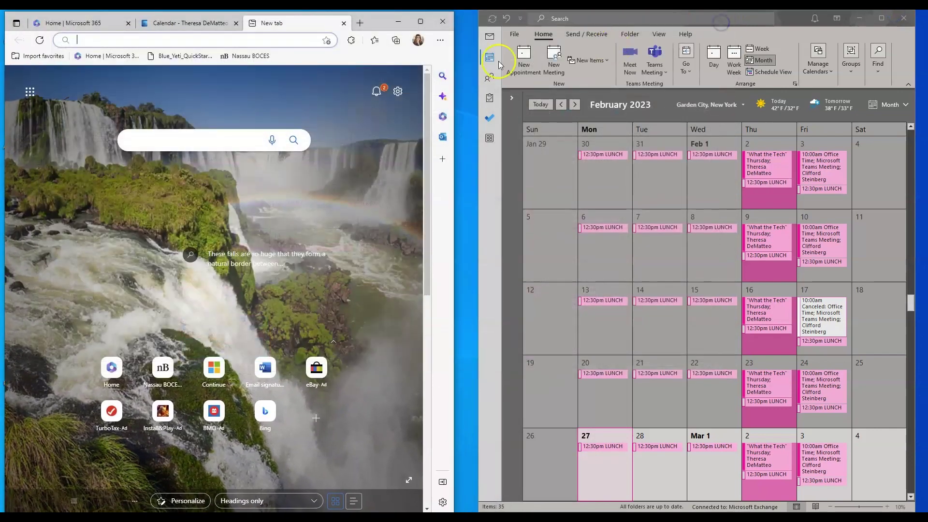
{"action": "left_click_drag", "start_coordinate": [453, 14], "coordinate": [474, 11]}
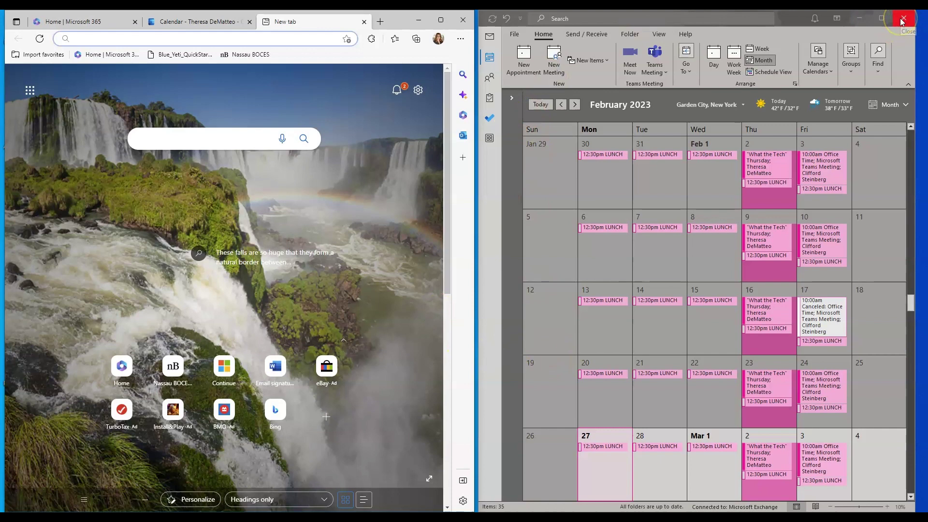
- Exit Outlook from the File page, then reposition the reopened calendar window
{"action": "left_click", "coordinate": [514, 37]}
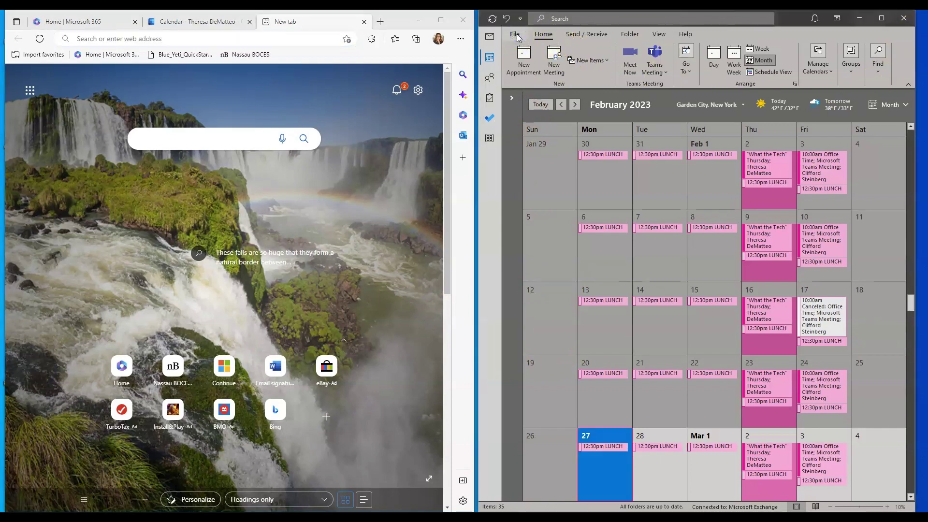
{"action": "left_click", "coordinate": [515, 35]}
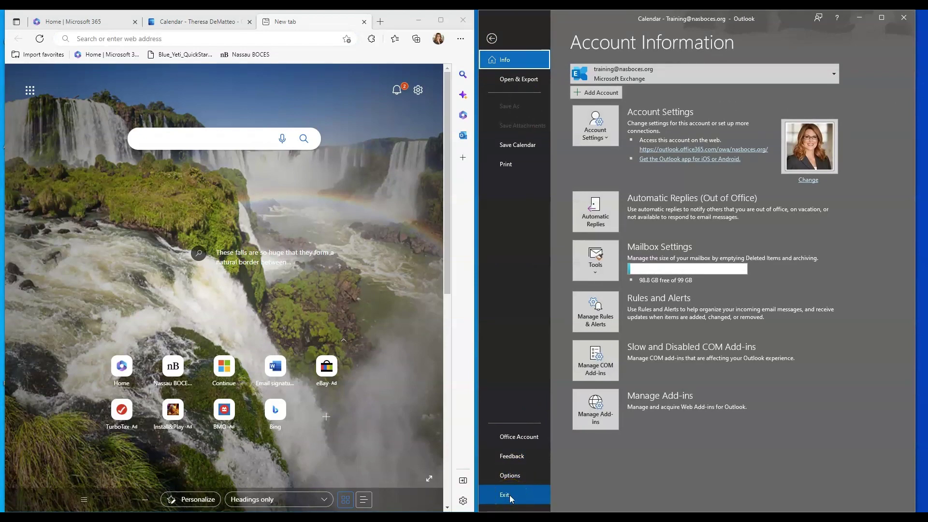
{"action": "left_click", "coordinate": [509, 494]}
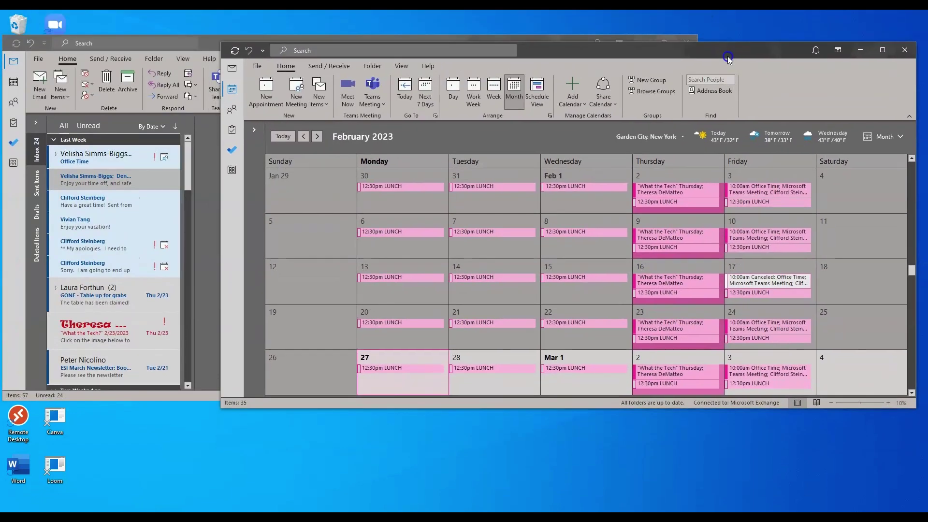
{"action": "mouse_move", "coordinate": [728, 58]}
{"action": "left_mouse_down"}
{"action": "mouse_move", "coordinate": [704, 37]}
{"action": "mouse_move", "coordinate": [681, 42]}
{"action": "mouse_move", "coordinate": [697, 42]}
{"action": "mouse_move", "coordinate": [666, 93]}
{"action": "mouse_move", "coordinate": [719, 64]}
{"action": "left_mouse_up"}
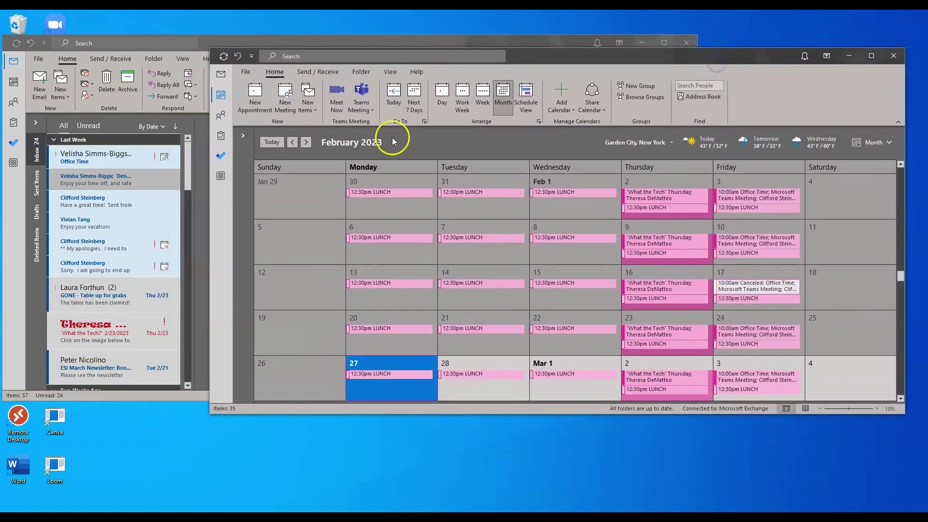
- Close the separate calendar window, maximize the main window, and switch it to Calendar with Ctrl+2
{"action": "left_click", "coordinate": [891, 56]}
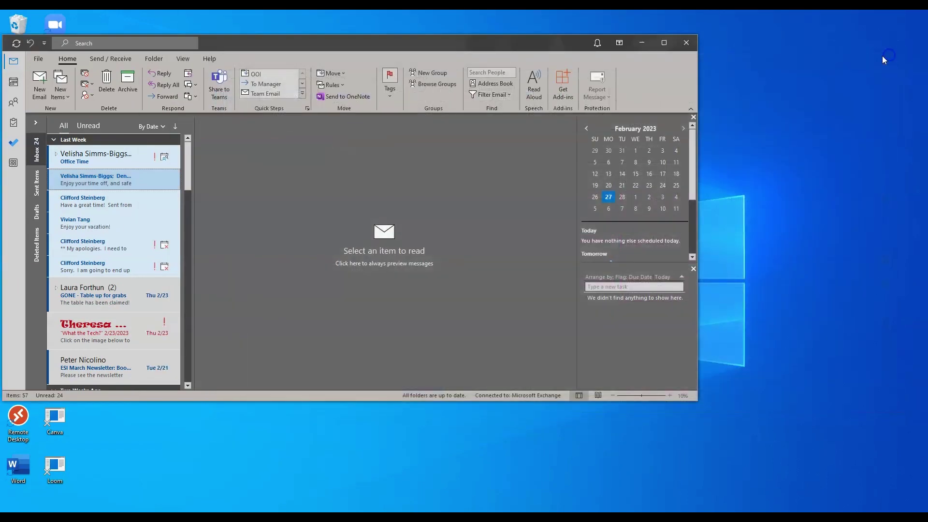
{"action": "left_click", "coordinate": [663, 43]}
{"action": "key", "text": "ctrl+2"}
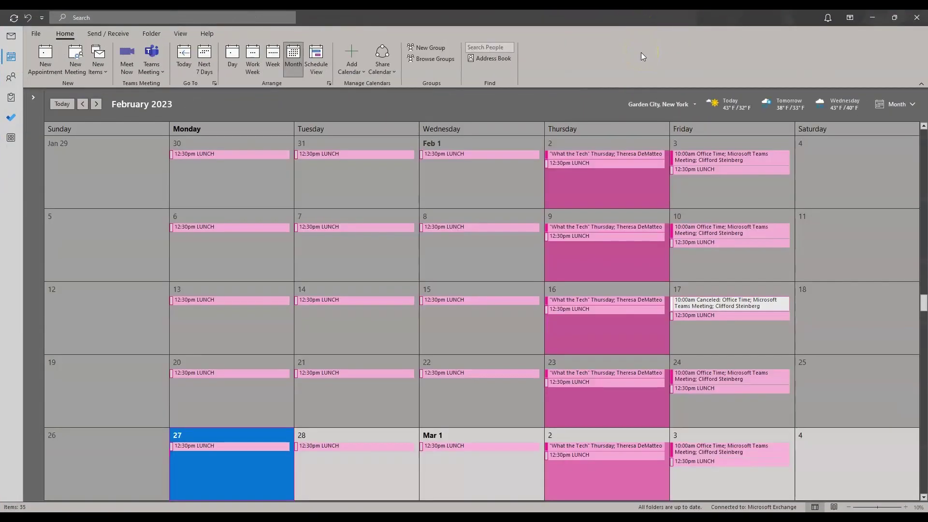
- Look over the Add Calendar options, then dismiss the menu
{"action": "left_click", "coordinate": [638, 62]}
{"action": "left_click", "coordinate": [362, 72]}
{"action": "left_click", "coordinate": [394, 74]}
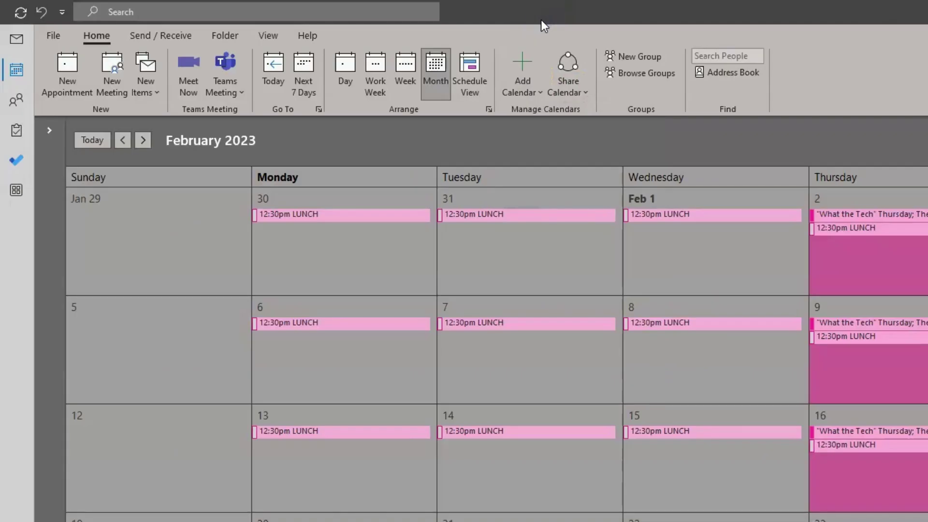
{"action": "left_click", "coordinate": [355, 25]}
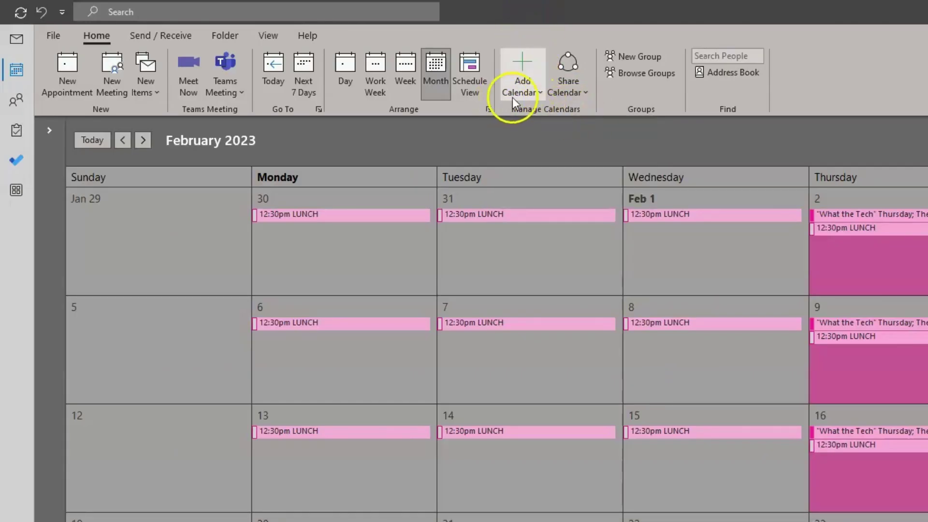
- Review the Add Calendar dropdown, then open the Share Calendar list showing the main Calendar
{"action": "left_click", "coordinate": [539, 94]}
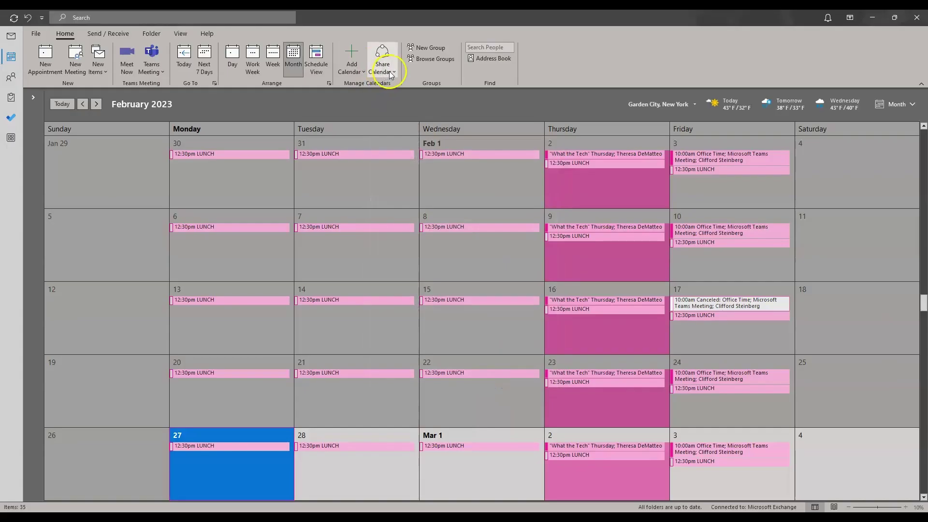
{"action": "left_click", "coordinate": [627, 94]}
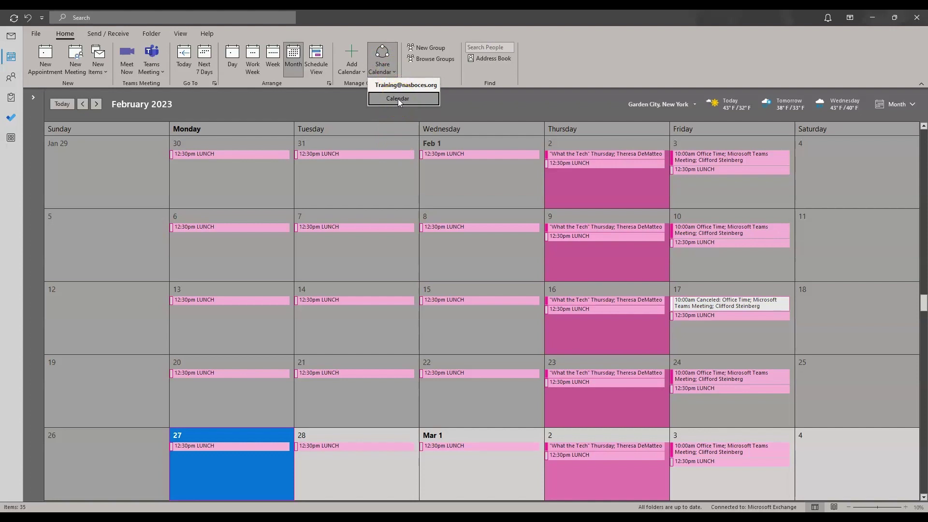
{"action": "left_click", "coordinate": [398, 98]}
{"action": "left_click", "coordinate": [430, 343]}
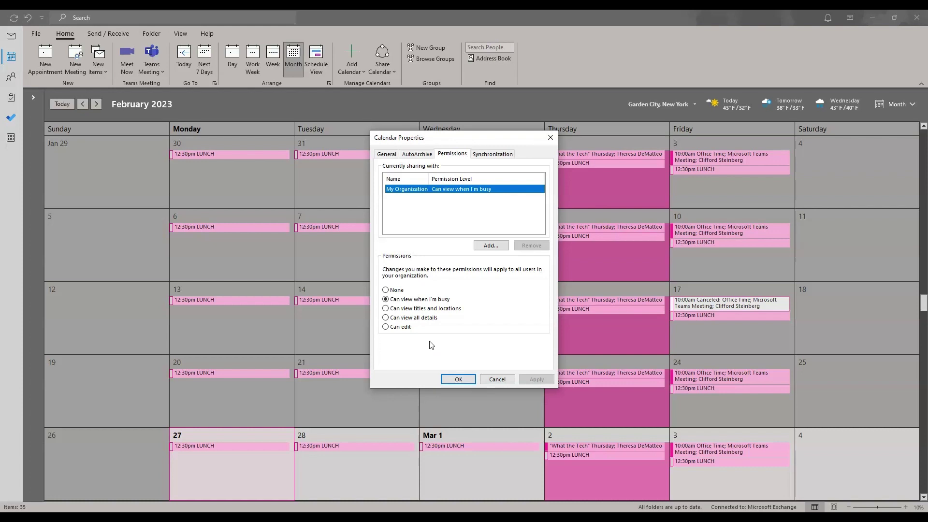
{"action": "left_click", "coordinate": [497, 379]}
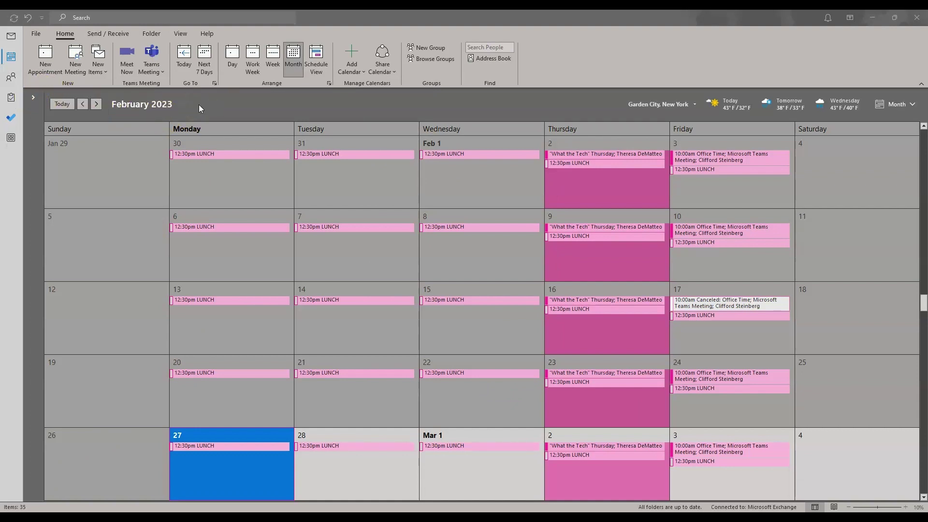
- Expand the folder pane beside the March 2023 month calendar and pin it open
{"action": "left_click", "coordinate": [34, 100]}
{"action": "left_click", "coordinate": [314, 97]}
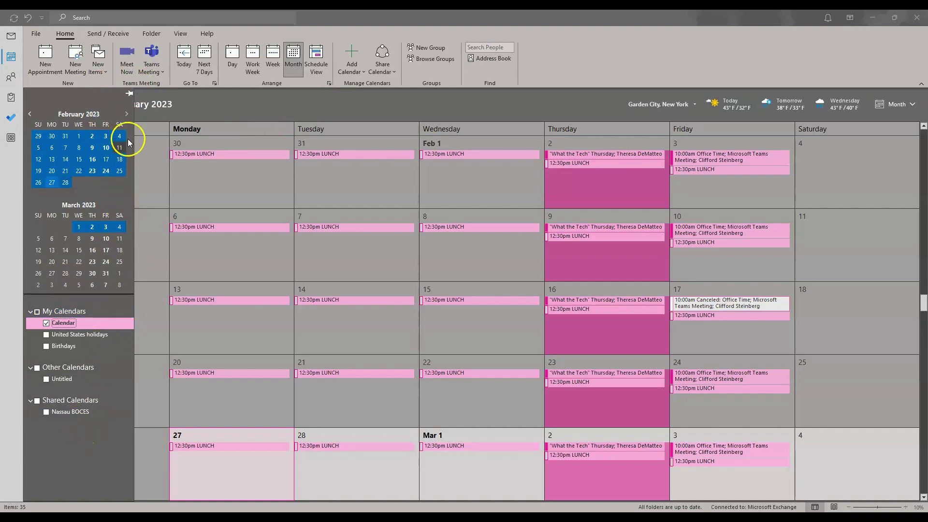
{"action": "left_click", "coordinate": [131, 98]}
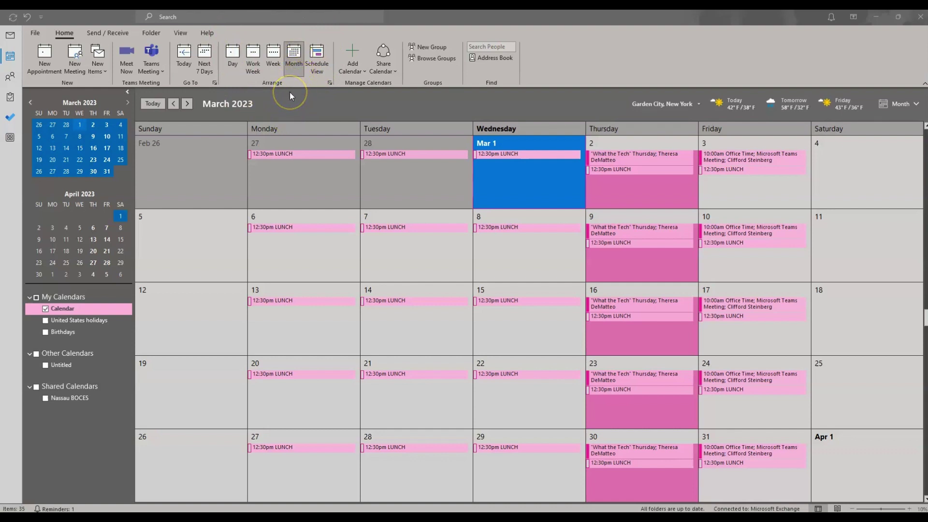
{"action": "left_click", "coordinate": [233, 56]}
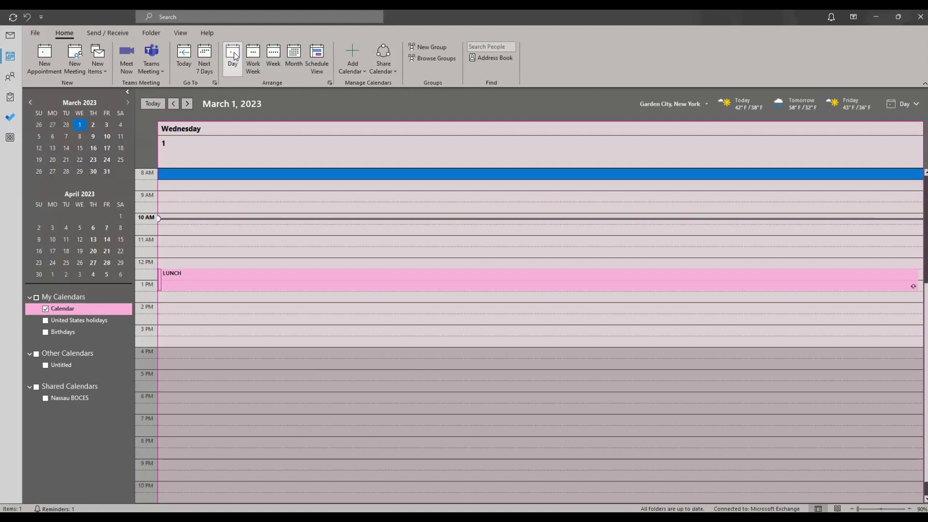
{"action": "left_click", "coordinate": [254, 56]}
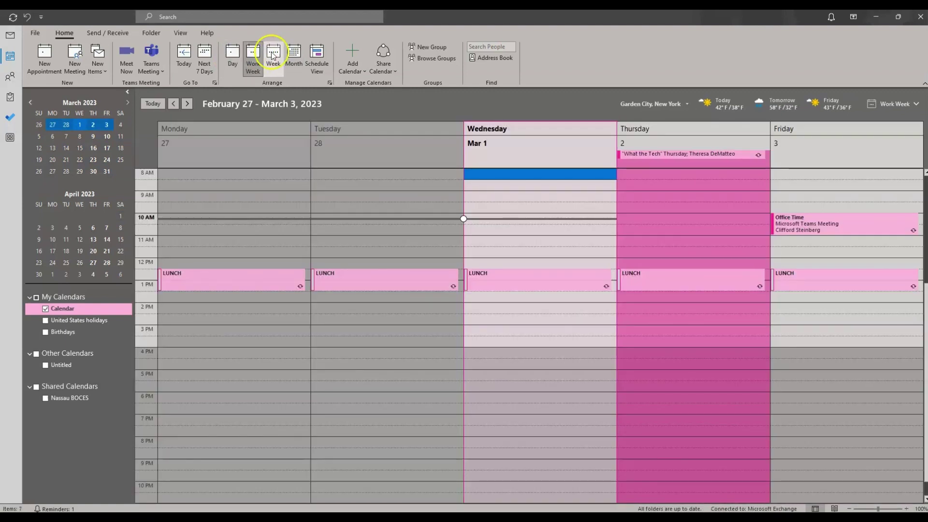
{"action": "left_click", "coordinate": [275, 56]}
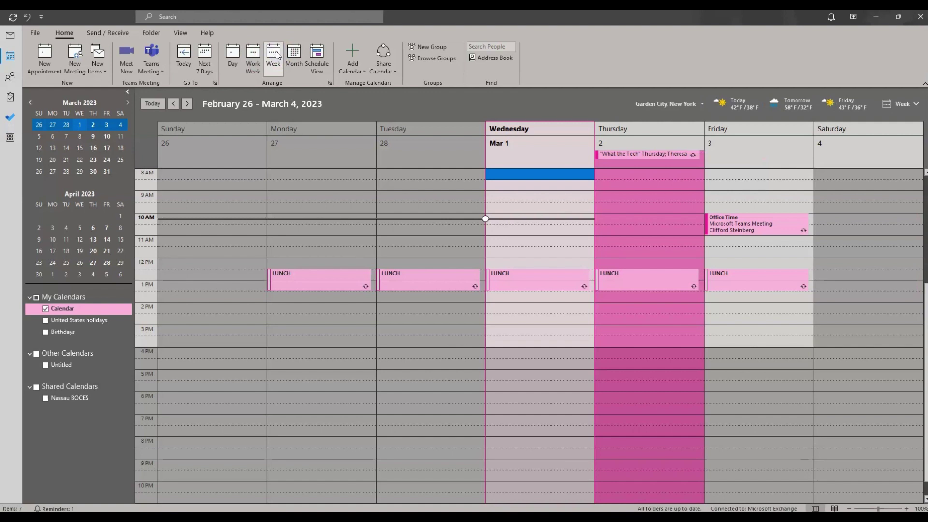
{"action": "left_click", "coordinate": [316, 55]}
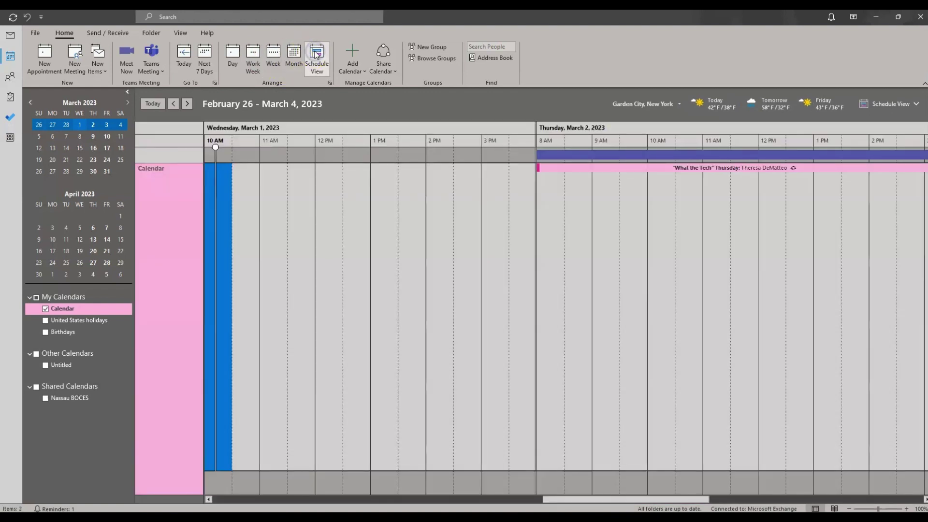
{"action": "left_click", "coordinate": [308, 85]}
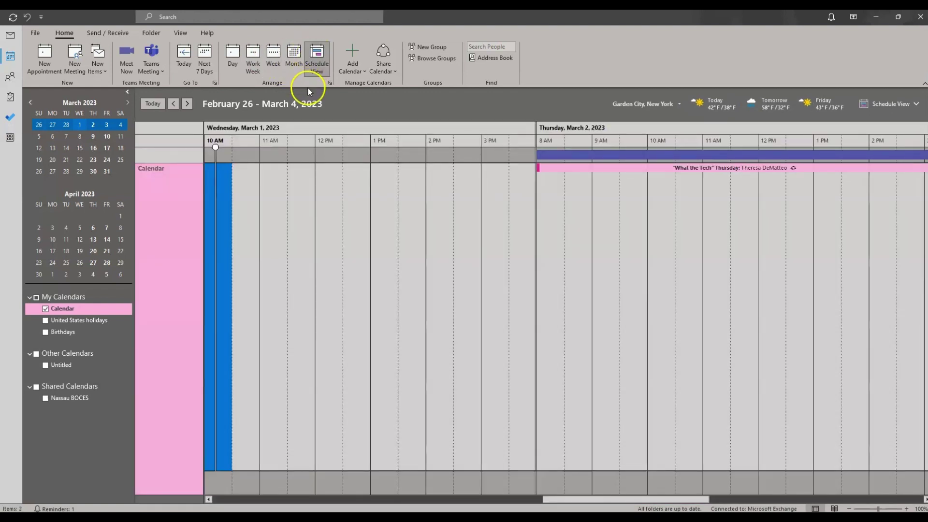
{"action": "left_click", "coordinate": [294, 56]}
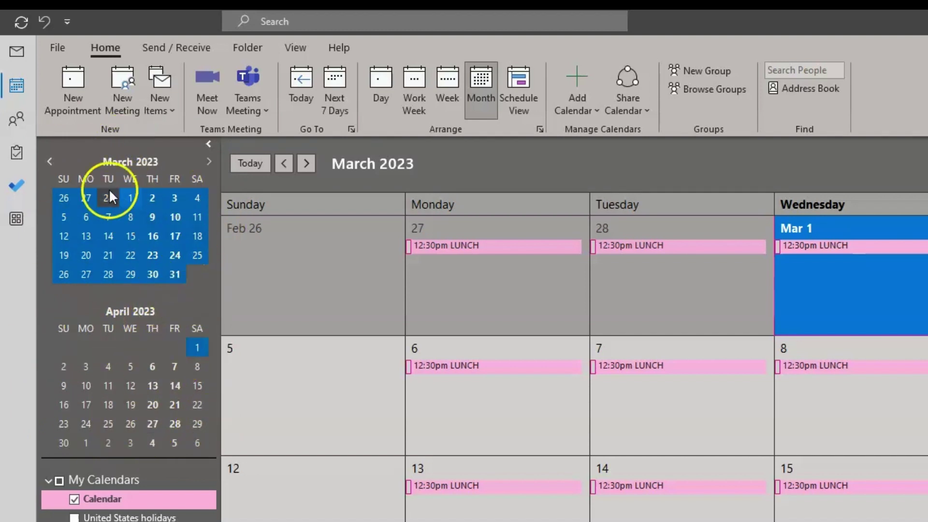
- Widen the folder pane and mini-calendar area to preview more months, then narrow it to one column
{"action": "left_click", "coordinate": [219, 281]}
{"action": "left_click_drag", "start_coordinate": [219, 281], "coordinate": [489, 300]}
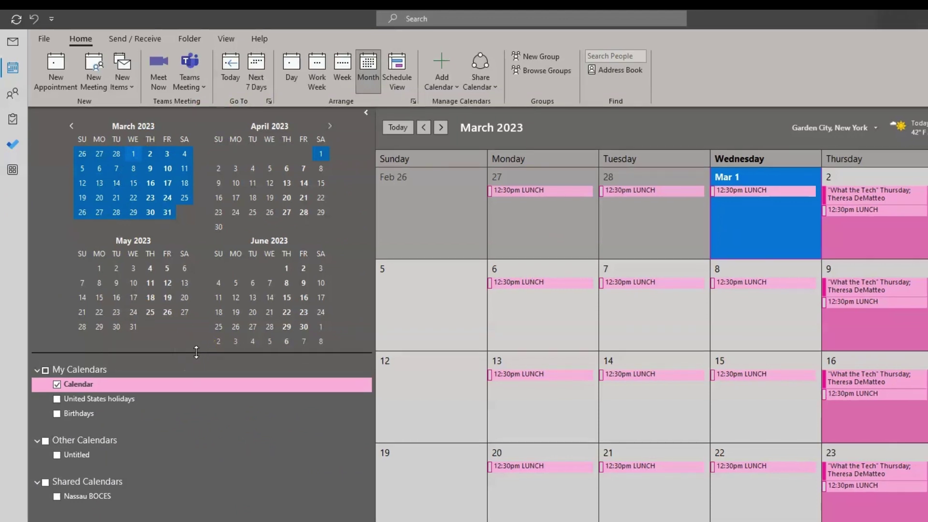
{"action": "left_click_drag", "start_coordinate": [197, 402], "coordinate": [202, 517]}
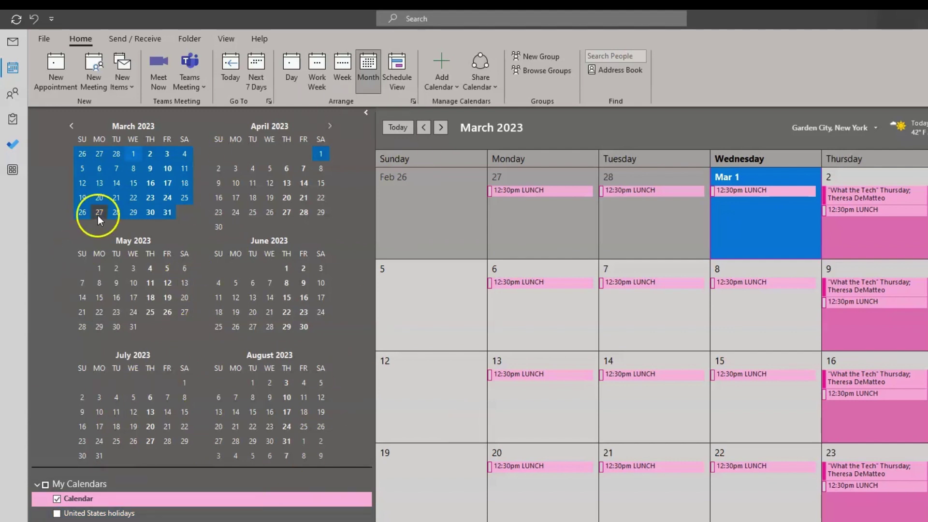
{"action": "left_click_drag", "start_coordinate": [198, 467], "coordinate": [197, 277]}
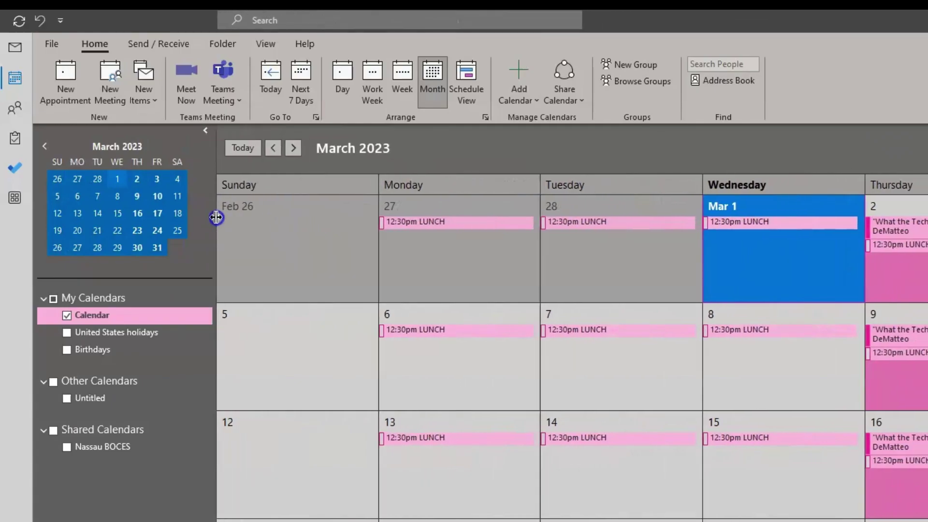
{"action": "left_click_drag", "start_coordinate": [199, 216], "coordinate": [374, 224]}
{"action": "left_click_drag", "start_coordinate": [193, 280], "coordinate": [188, 351]}
{"action": "left_click_drag", "start_coordinate": [375, 232], "coordinate": [199, 217]}
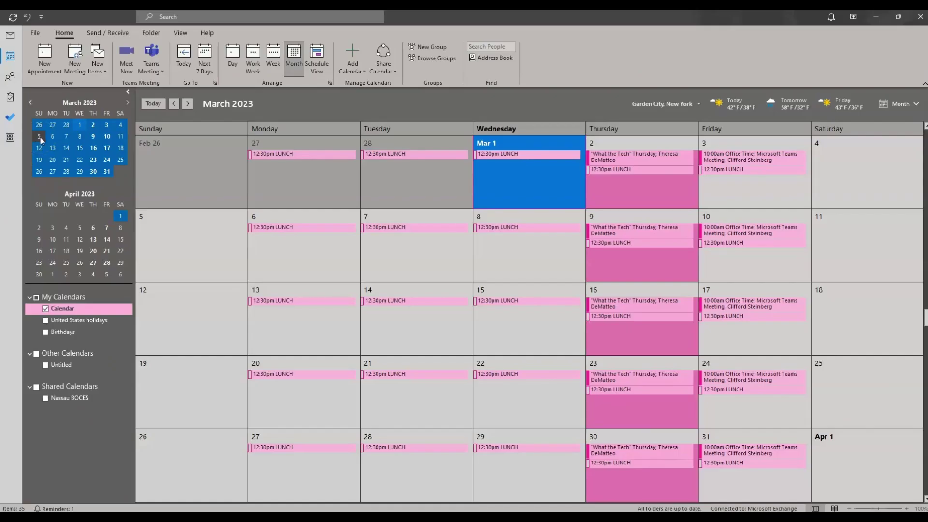
{"action": "left_click_drag", "start_coordinate": [40, 138], "coordinate": [60, 138]}
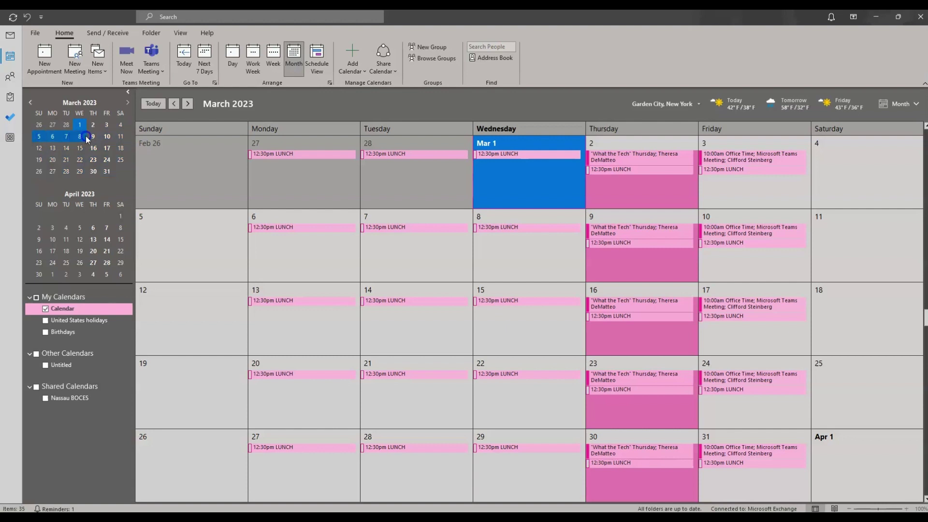
{"action": "left_click_drag", "start_coordinate": [120, 140], "coordinate": [123, 149]}
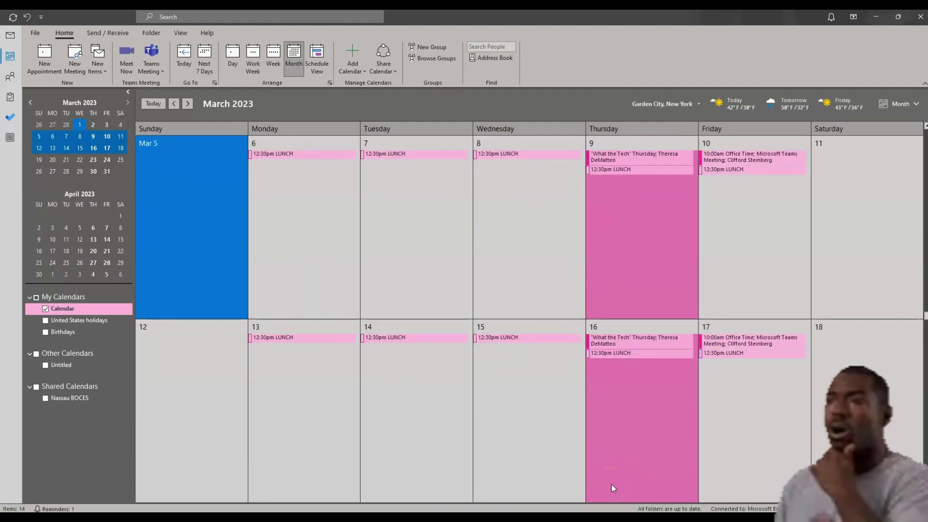
{"action": "left_click", "coordinate": [52, 161]}
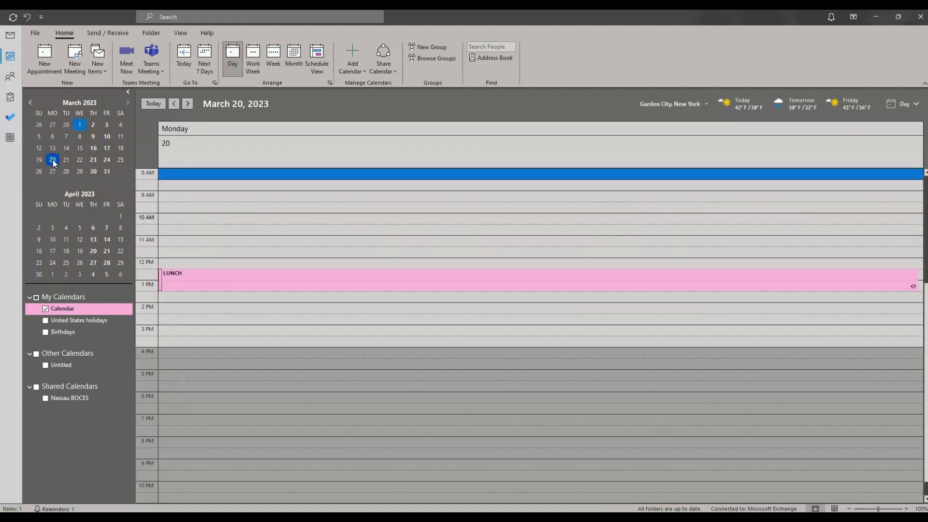
{"action": "left_click", "coordinate": [93, 171], "text": "ctrl"}
{"action": "left_click", "coordinate": [106, 148], "text": "ctrl"}
{"action": "left_click", "coordinate": [40, 136], "text": "ctrl"}
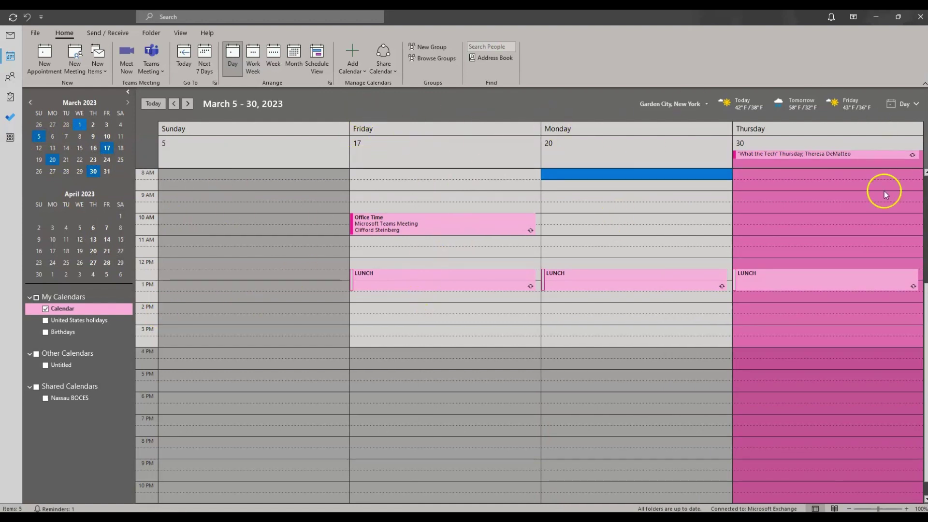
{"action": "left_click", "coordinate": [78, 262], "text": "ctrl"}
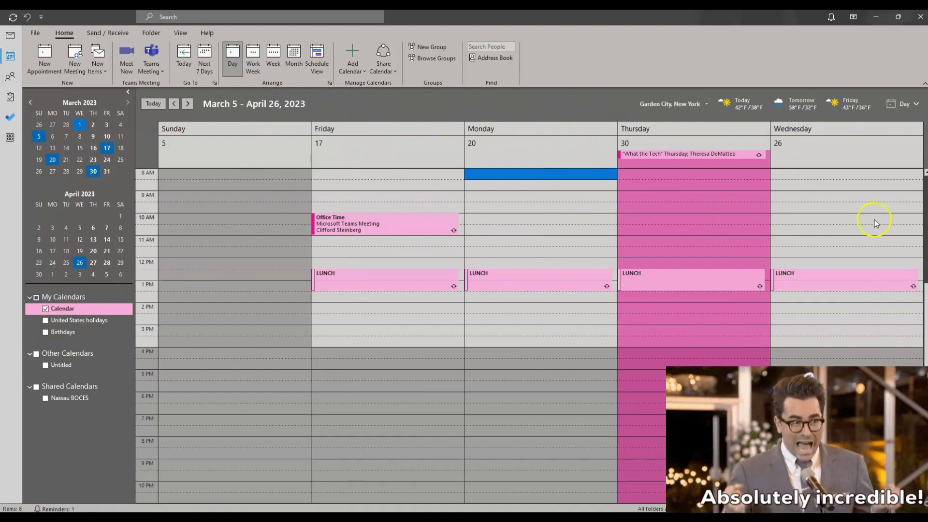
{"action": "key", "text": "ctrl+alt+4"}
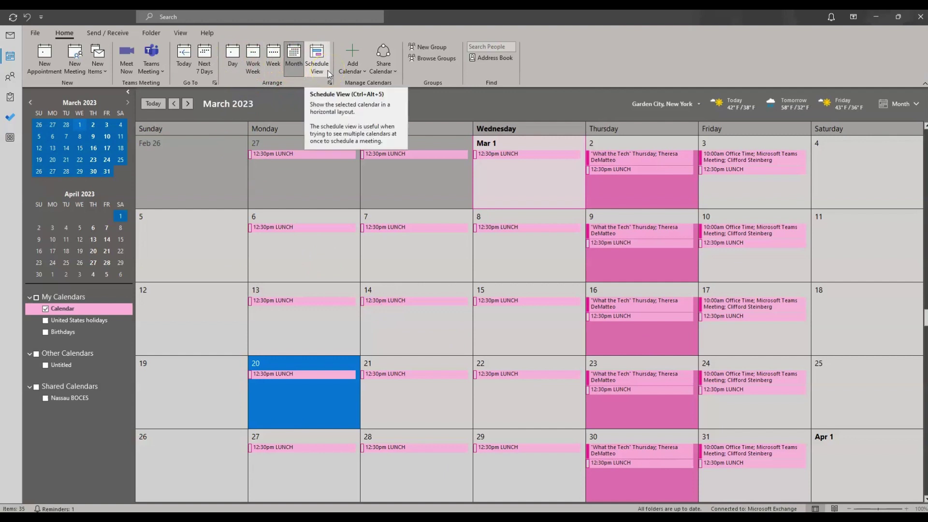
{"action": "left_click", "coordinate": [79, 459]}
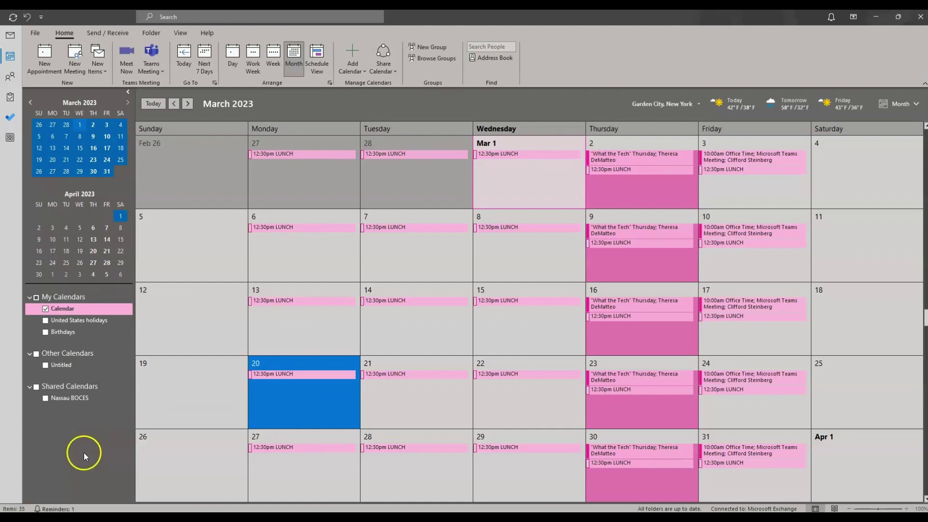
{"action": "left_click", "coordinate": [45, 399]}
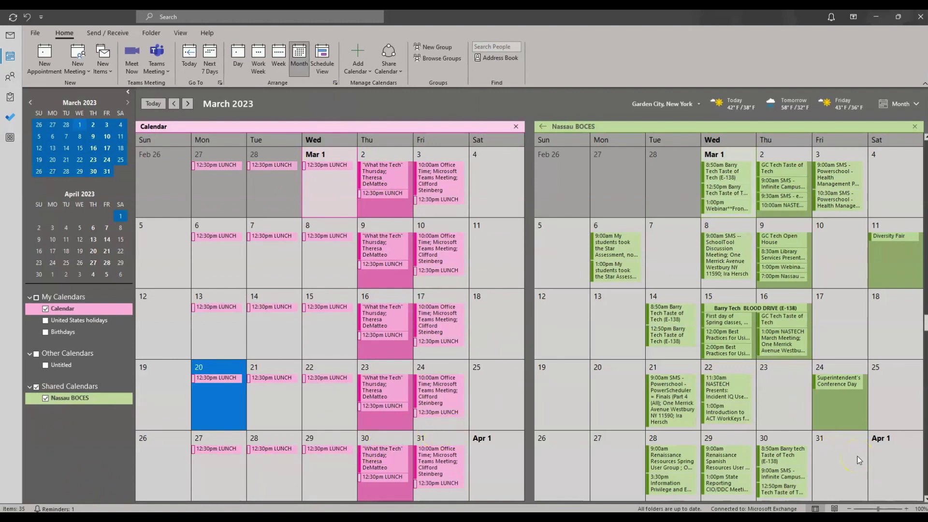
{"action": "mouse_move", "coordinate": [702, 404]}
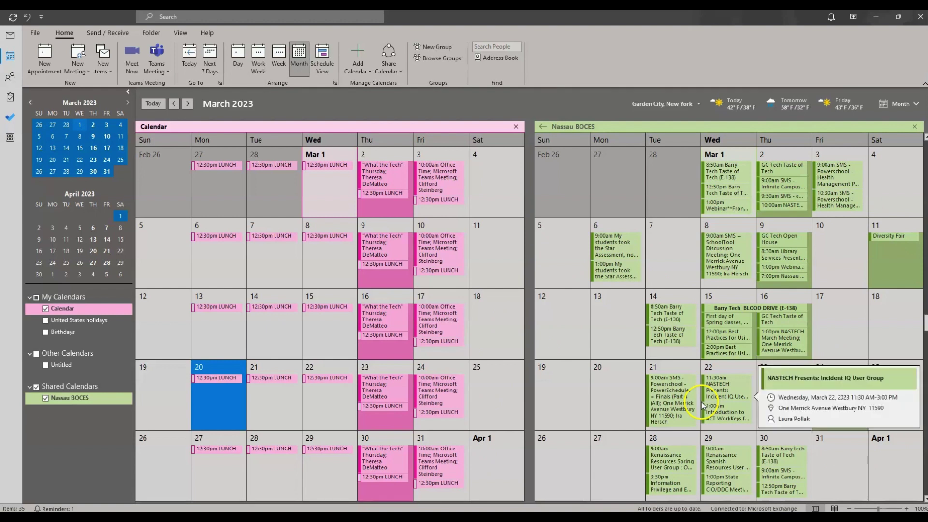
{"action": "left_click", "coordinate": [543, 127]}
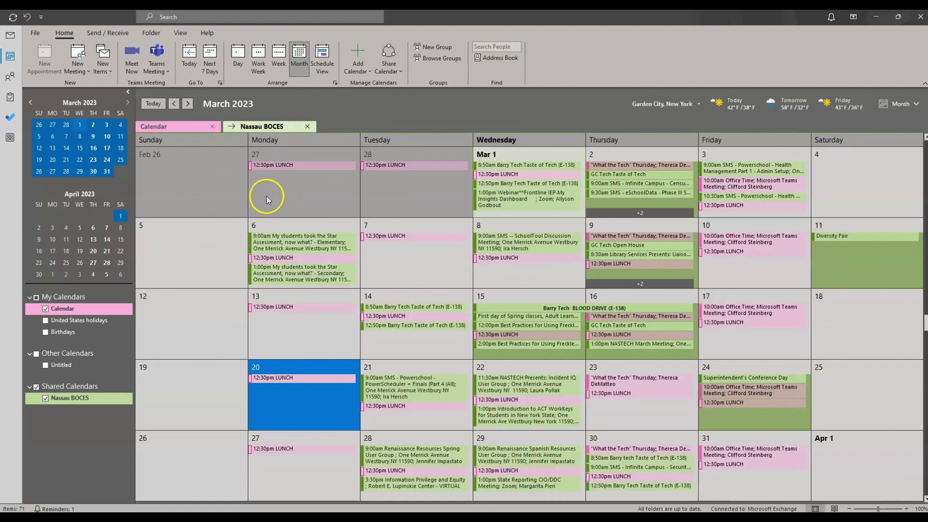
{"action": "left_click", "coordinate": [231, 128]}
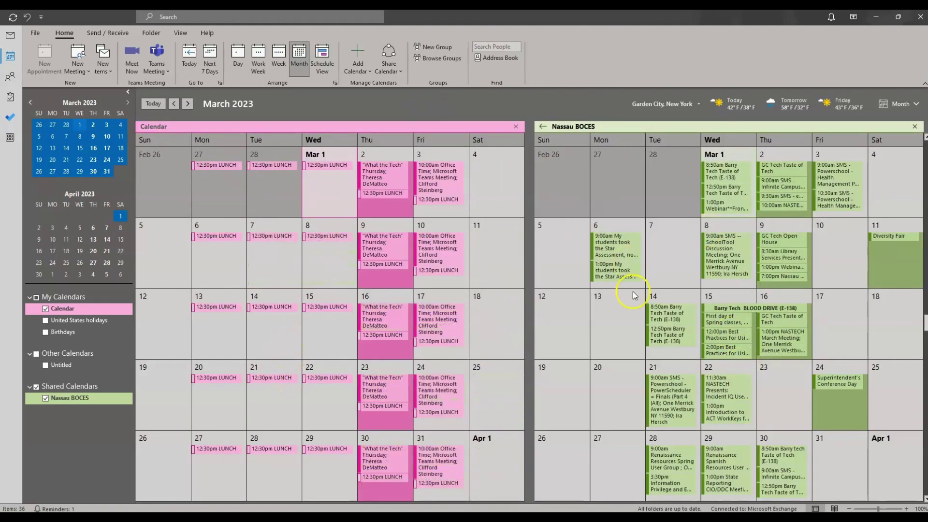
{"action": "mouse_move", "coordinate": [434, 251]}
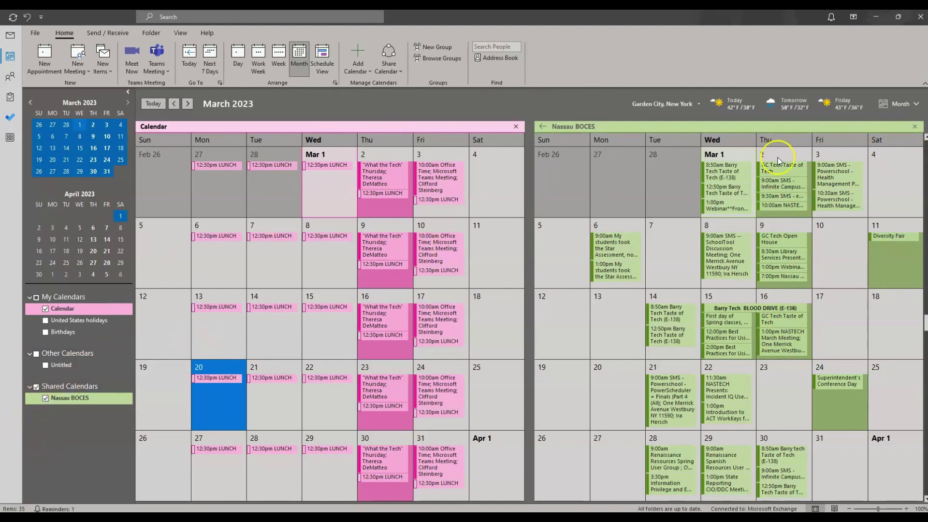
{"action": "left_click", "coordinate": [914, 126]}
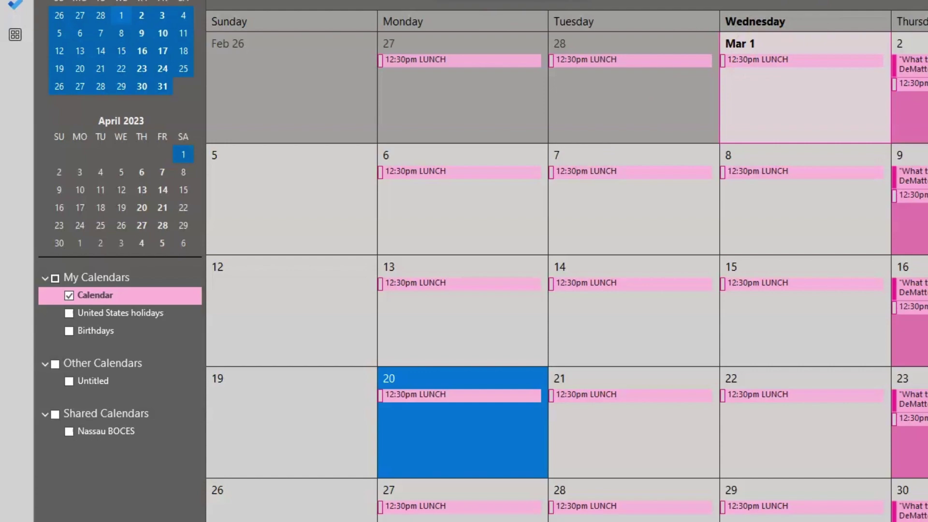
{"action": "key", "text": "ctrl+alt+3"}
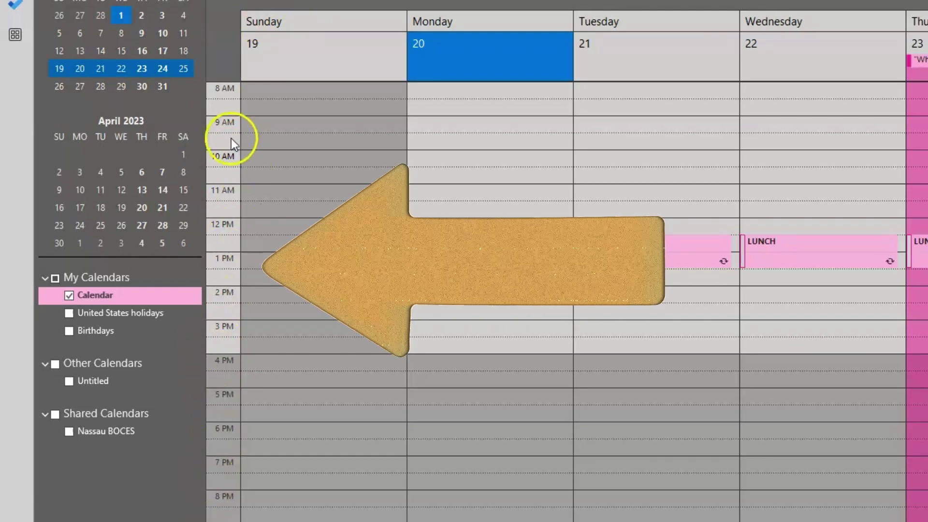
{"action": "right_click", "coordinate": [218, 126]}
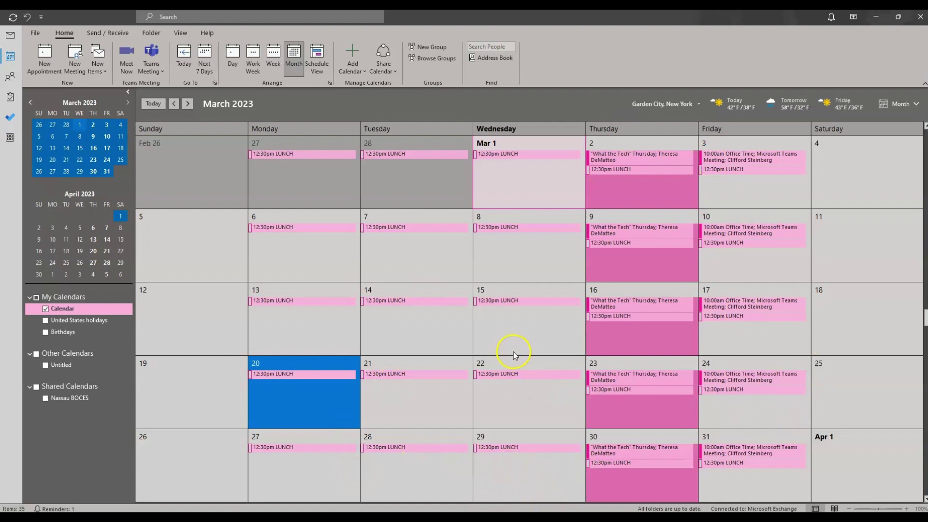
- Open All Categories from the Mar 1 LUNCH appointment's Categorize menu
{"action": "right_click", "coordinate": [504, 155]}
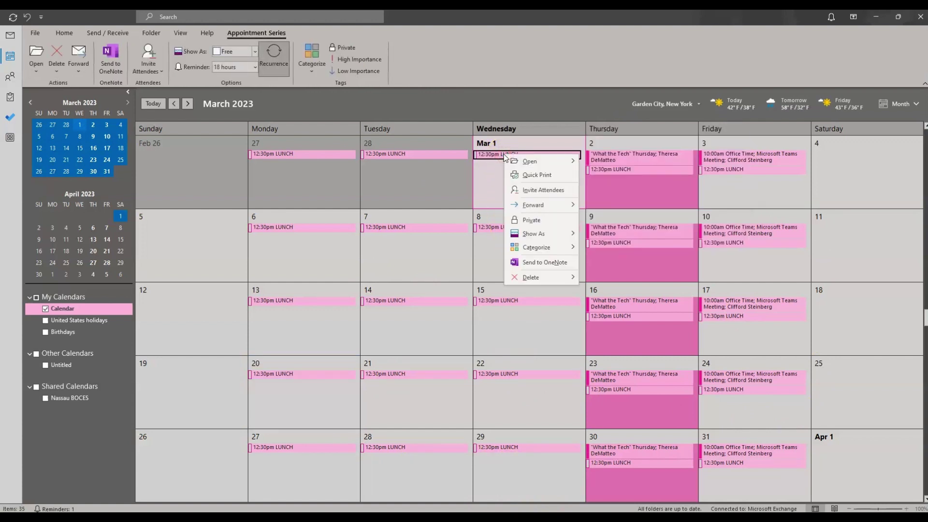
{"action": "right_click", "coordinate": [504, 155]}
{"action": "right_click", "coordinate": [503, 154]}
{"action": "right_click", "coordinate": [497, 153]}
{"action": "right_click", "coordinate": [483, 156]}
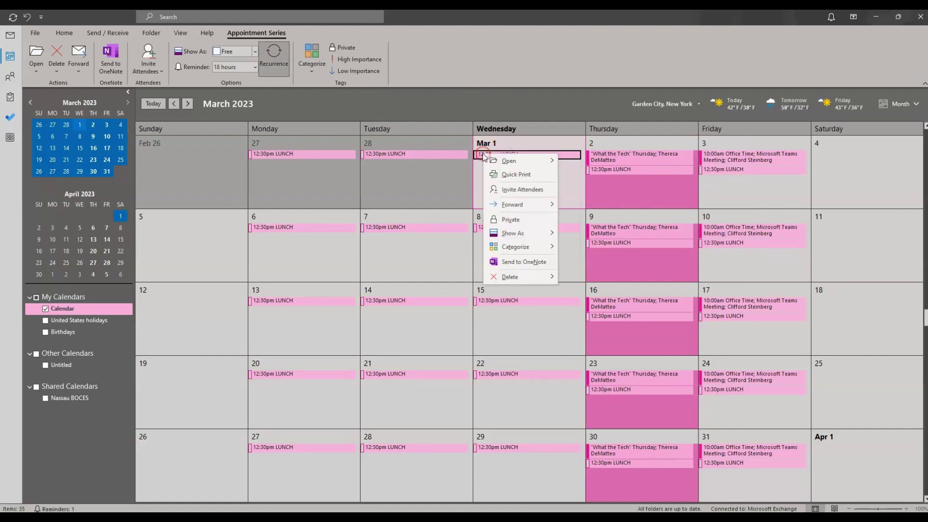
{"action": "left_click", "coordinate": [516, 250]}
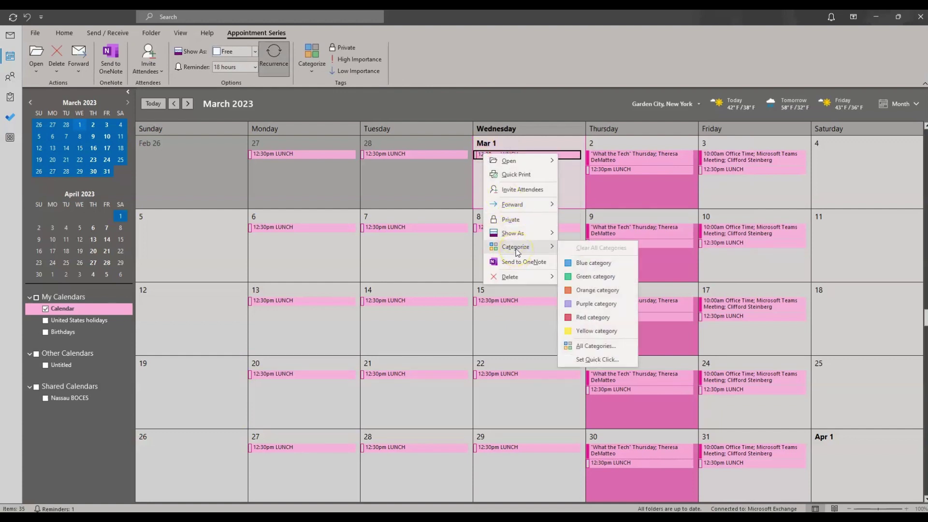
{"action": "left_click", "coordinate": [621, 331]}
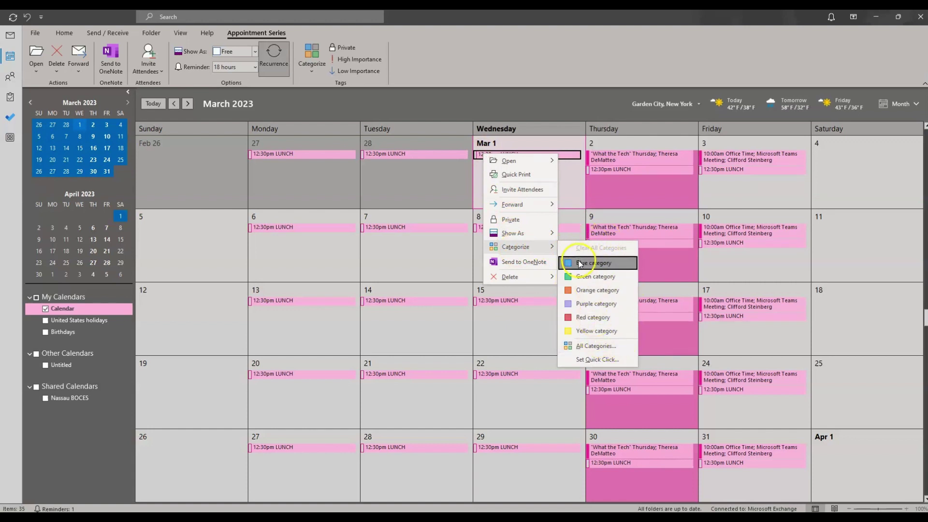
{"action": "left_click", "coordinate": [589, 347]}
{"action": "left_click", "coordinate": [389, 227]}
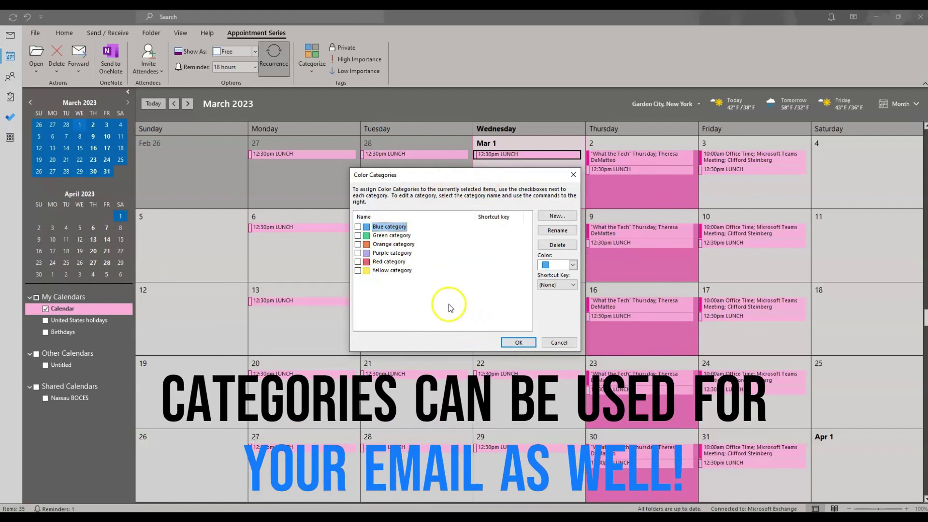
- Tick the Yellow category for the LUNCH series and rename it 'Lunch'
{"action": "left_click", "coordinate": [358, 271]}
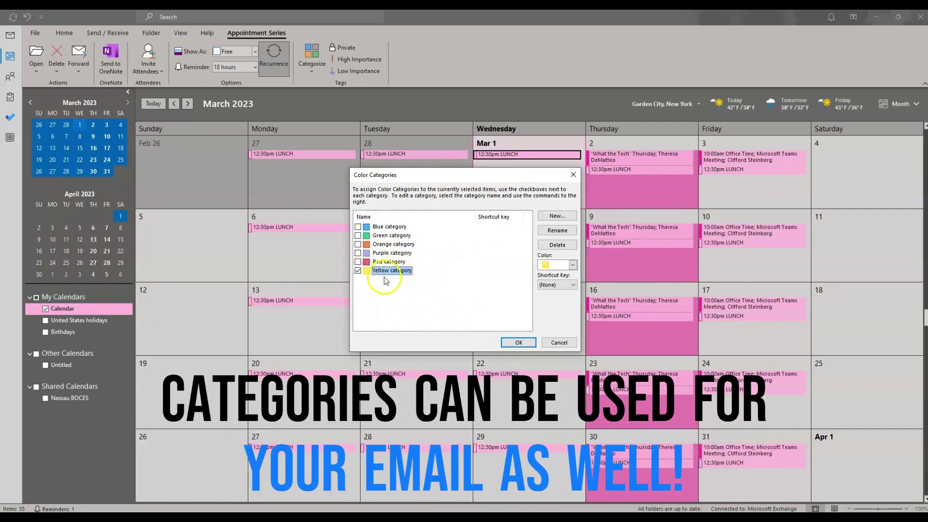
{"action": "left_click", "coordinate": [558, 231]}
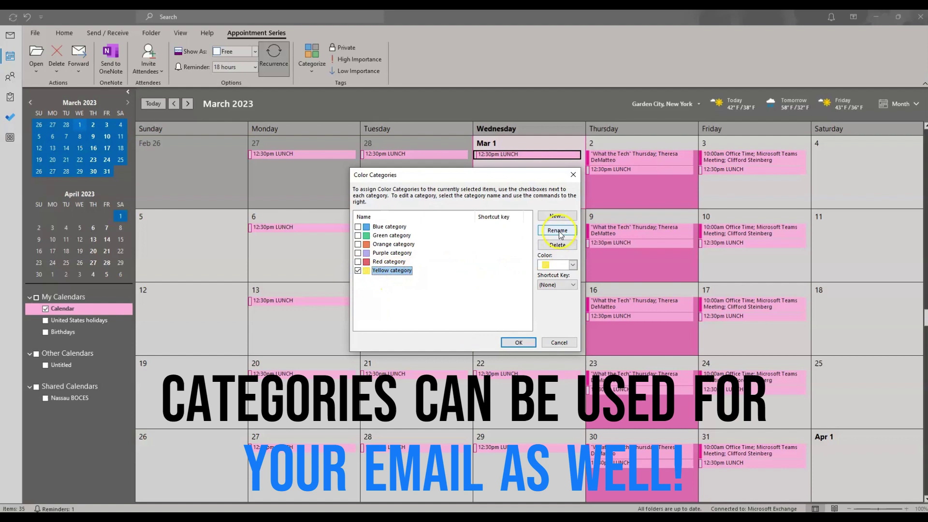
{"action": "type", "text": "Lunch"}
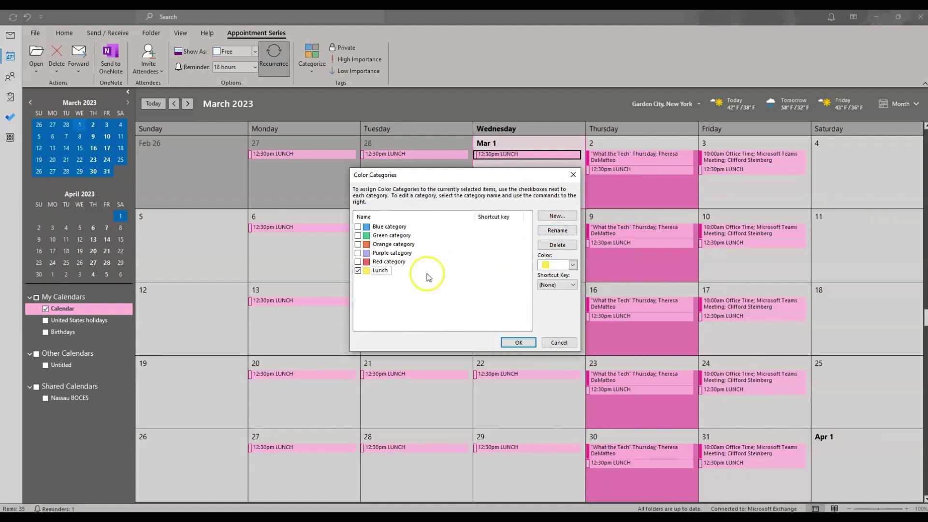
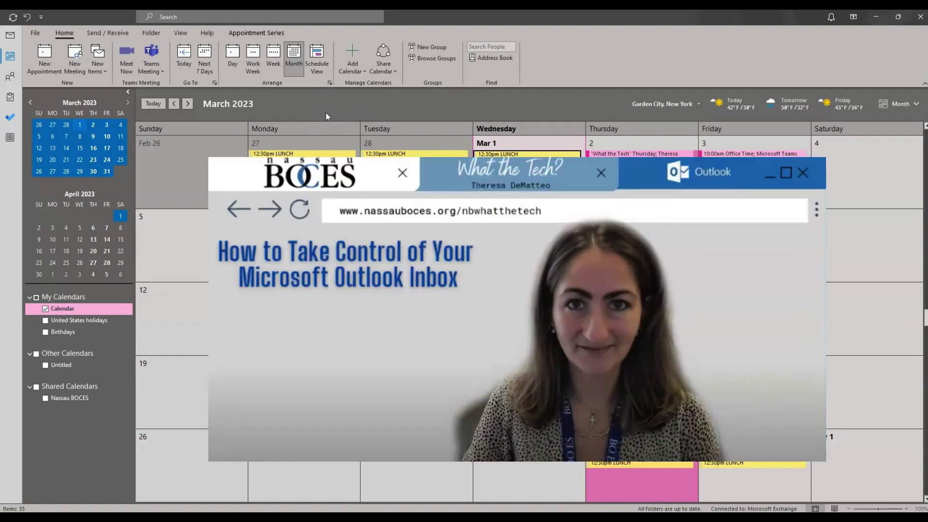
- Open the calendar view's Conditional Formatting rules through View Settings
{"action": "left_click", "coordinate": [738, 303]}
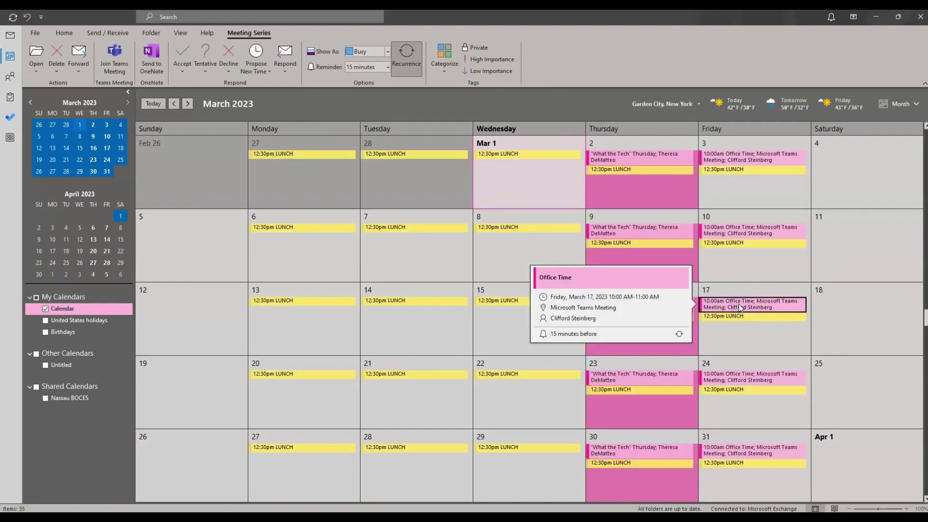
{"action": "left_click", "coordinate": [181, 32]}
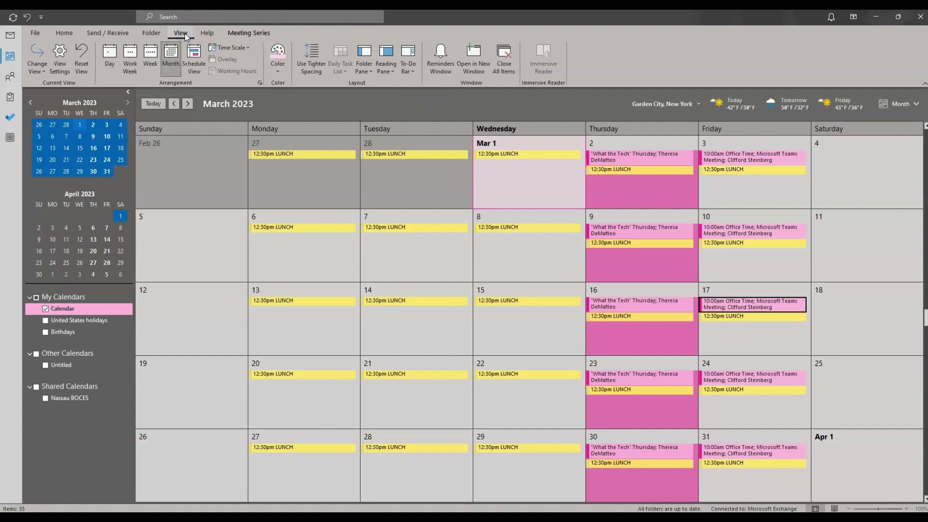
{"action": "left_click", "coordinate": [58, 57]}
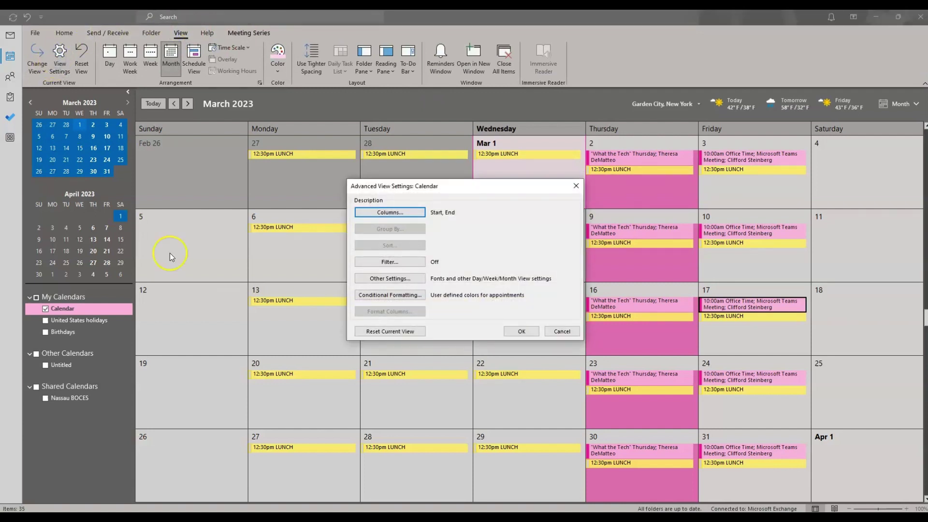
{"action": "left_click", "coordinate": [387, 296]}
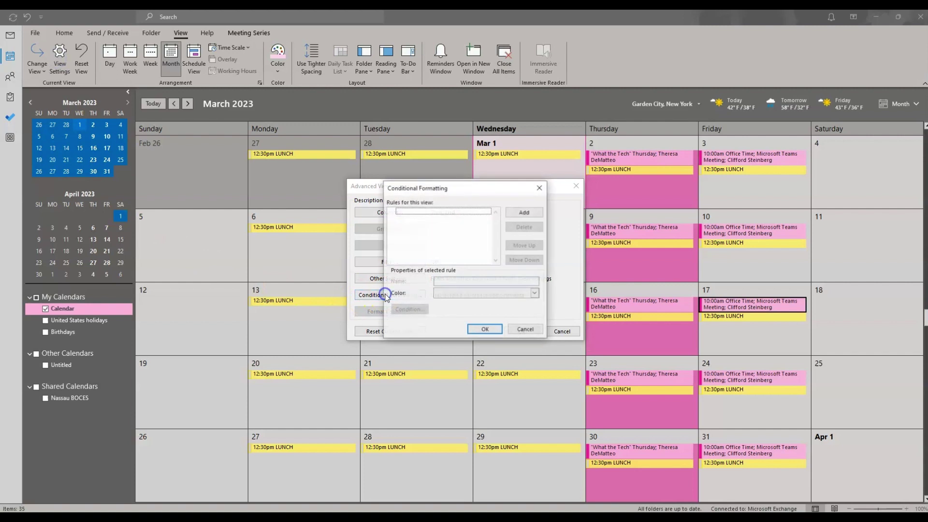
- Add a rule named Important, colour it red, and open its condition settings
{"action": "left_click", "coordinate": [523, 213]}
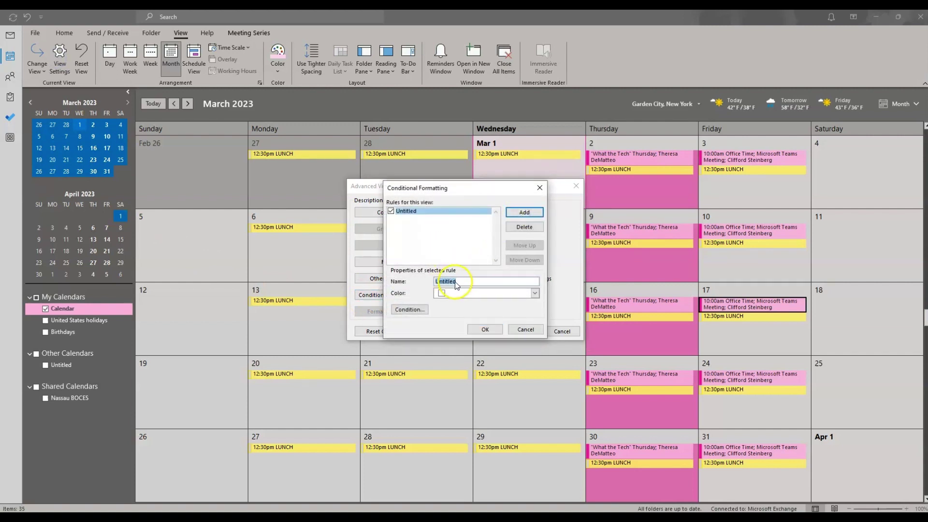
{"action": "type", "text": "Important"}
{"action": "left_click", "coordinate": [534, 293]}
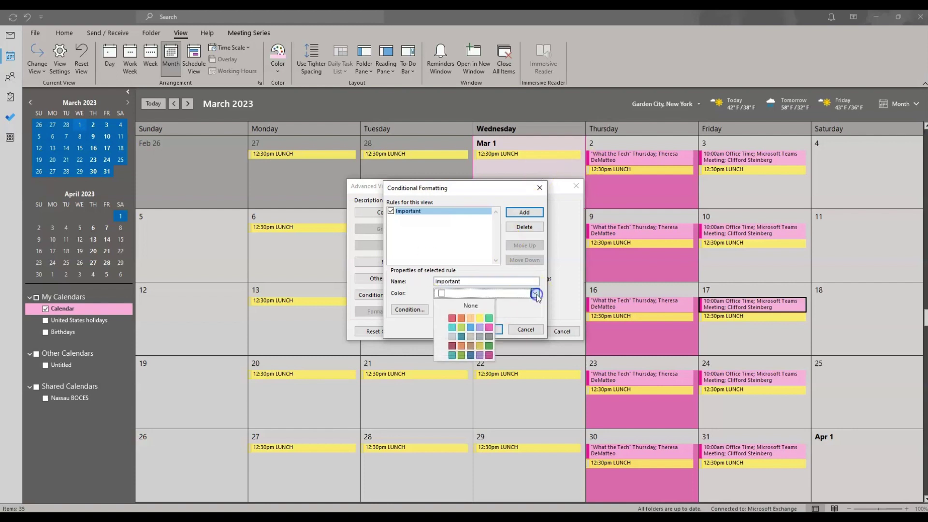
{"action": "left_click", "coordinate": [452, 318]}
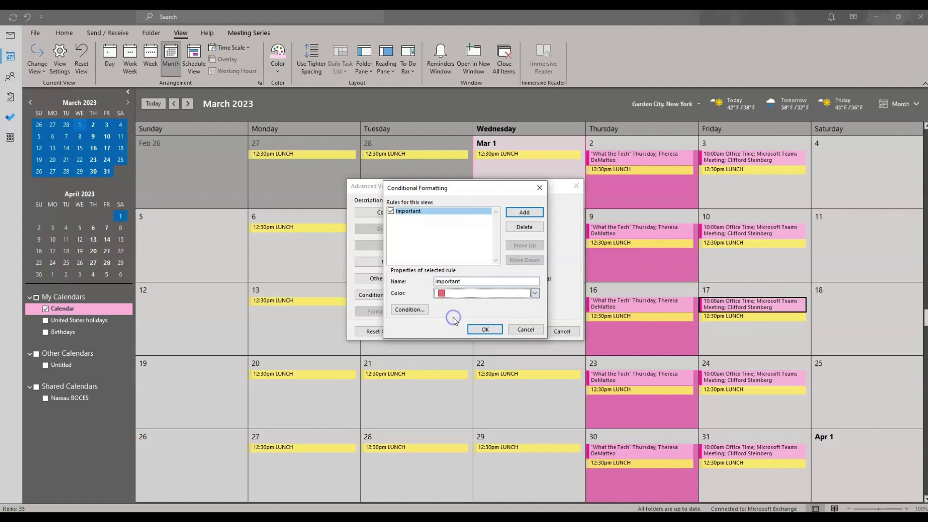
{"action": "left_click", "coordinate": [409, 309]}
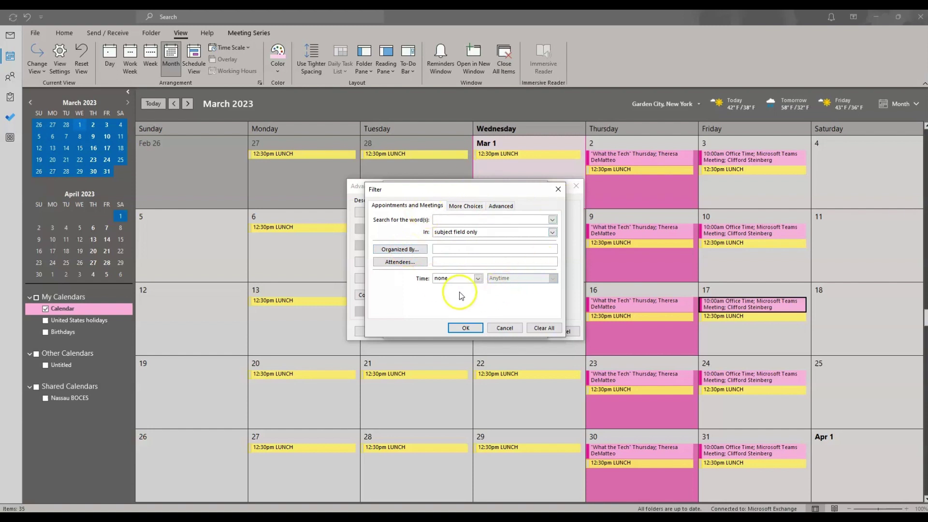
- Set the rule's Organized By condition to the colleague found in the address book
{"action": "left_click", "coordinate": [437, 250]}
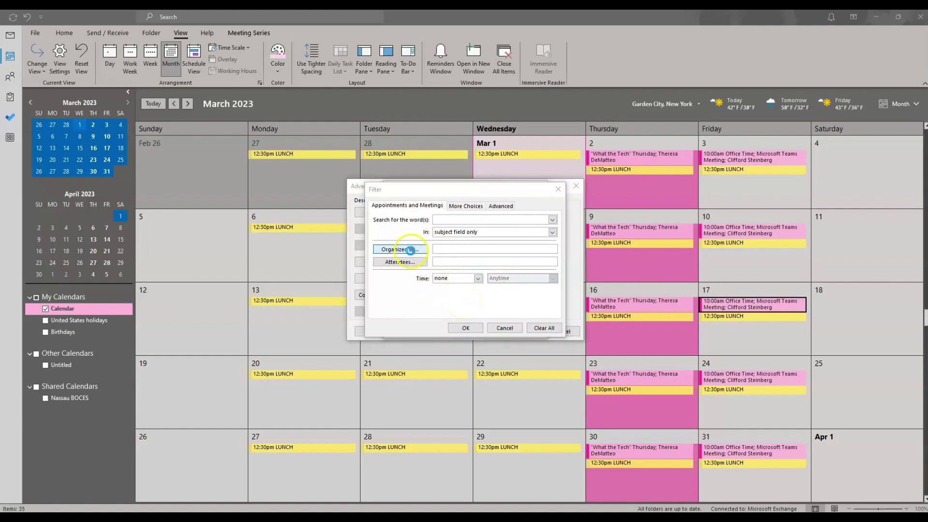
{"action": "left_click", "coordinate": [387, 249]}
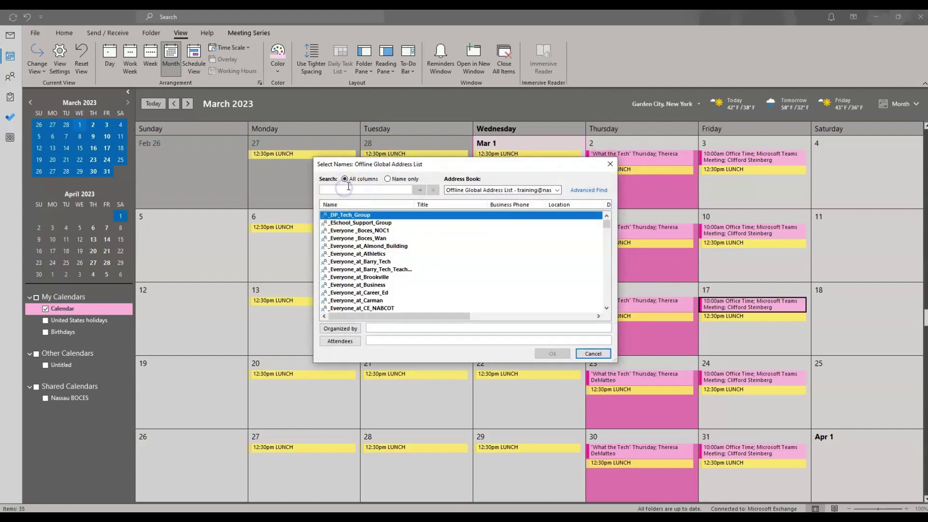
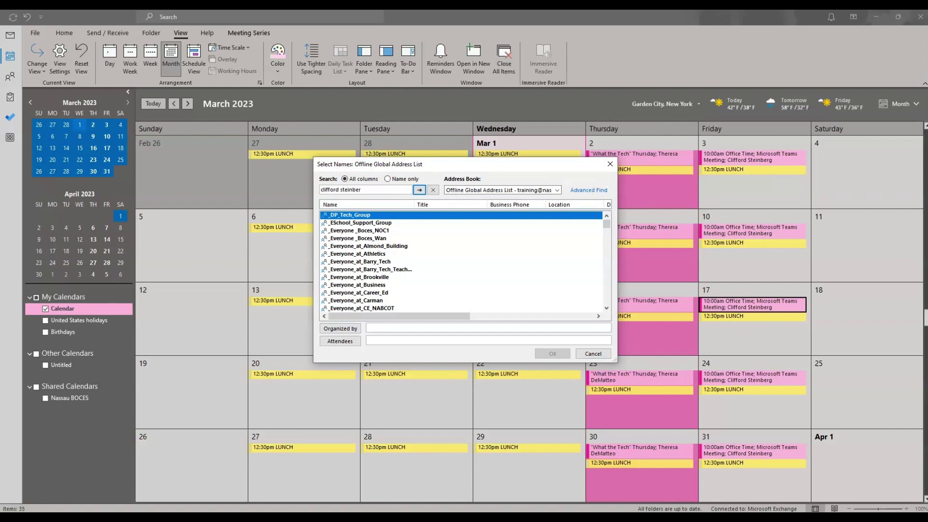
{"action": "key", "text": "Return"}
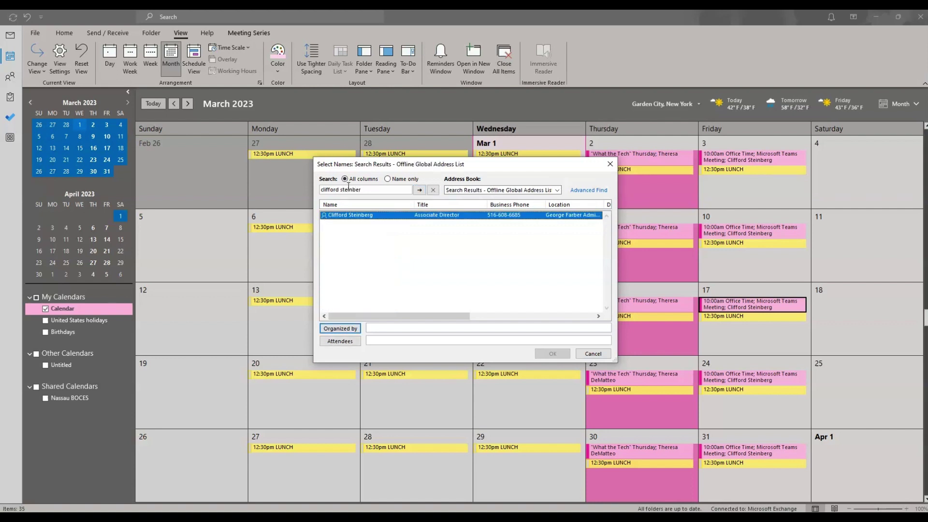
{"action": "double_click", "coordinate": [372, 215]}
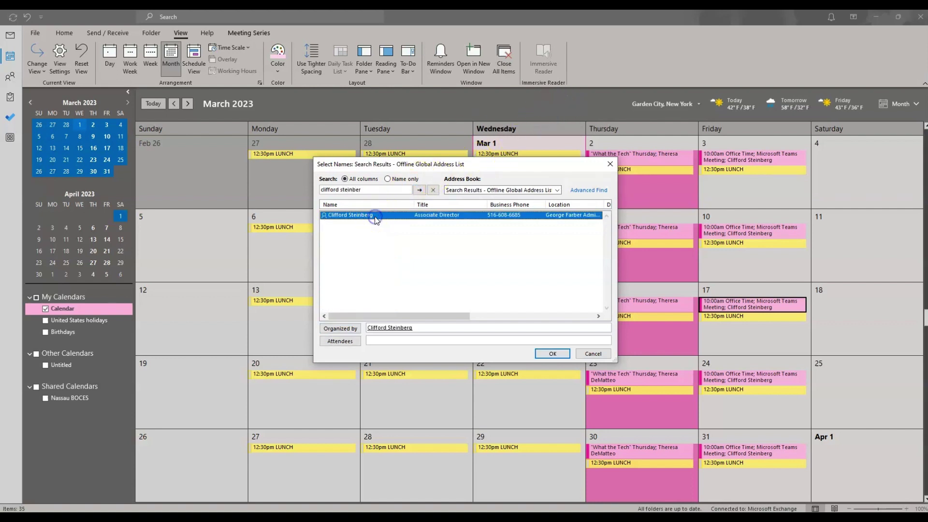
{"action": "left_click", "coordinate": [551, 353]}
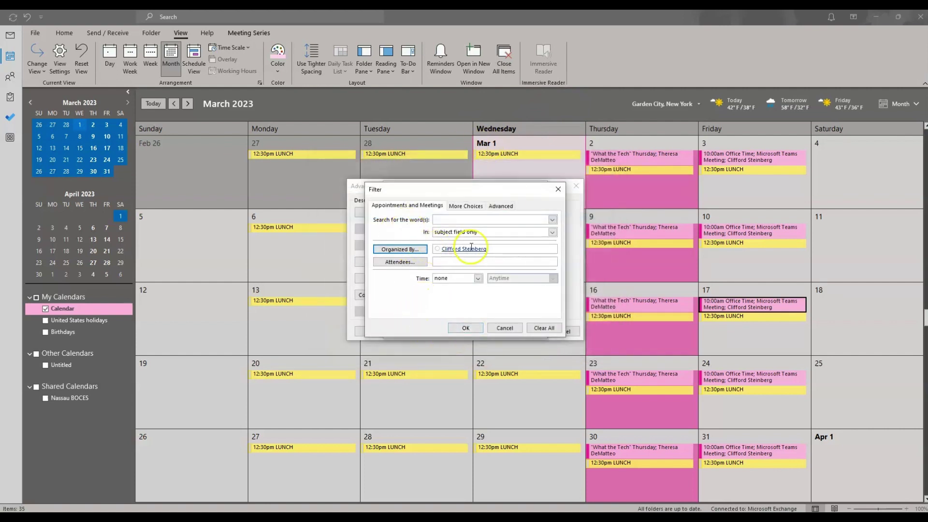
- Confirm the filter, the Important rule and the view settings so those meetings show red
{"action": "mouse_move", "coordinate": [450, 248]}
{"action": "left_click", "coordinate": [461, 328]}
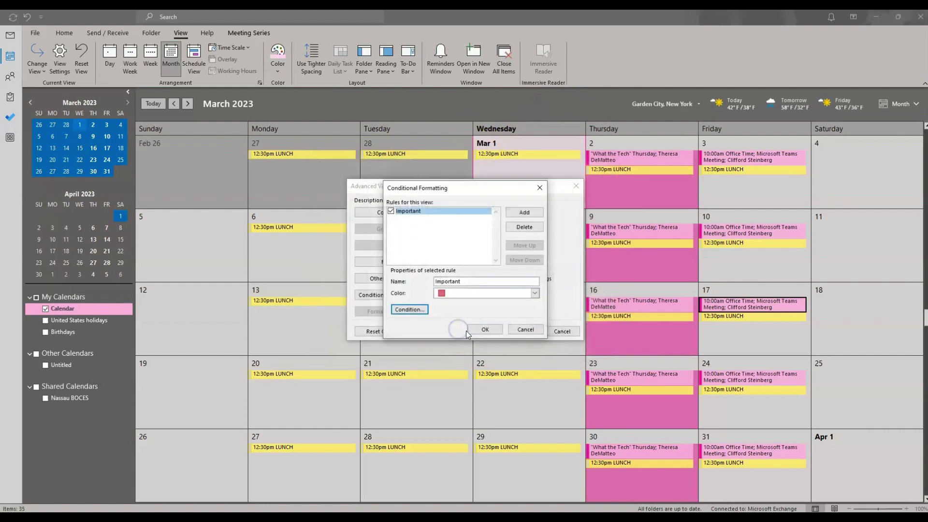
{"action": "left_click", "coordinate": [484, 330]}
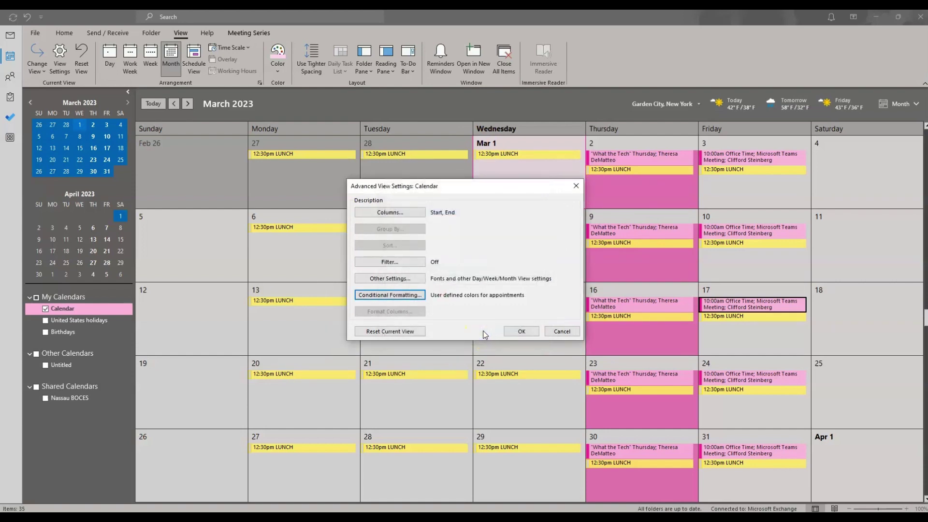
{"action": "left_click", "coordinate": [522, 332]}
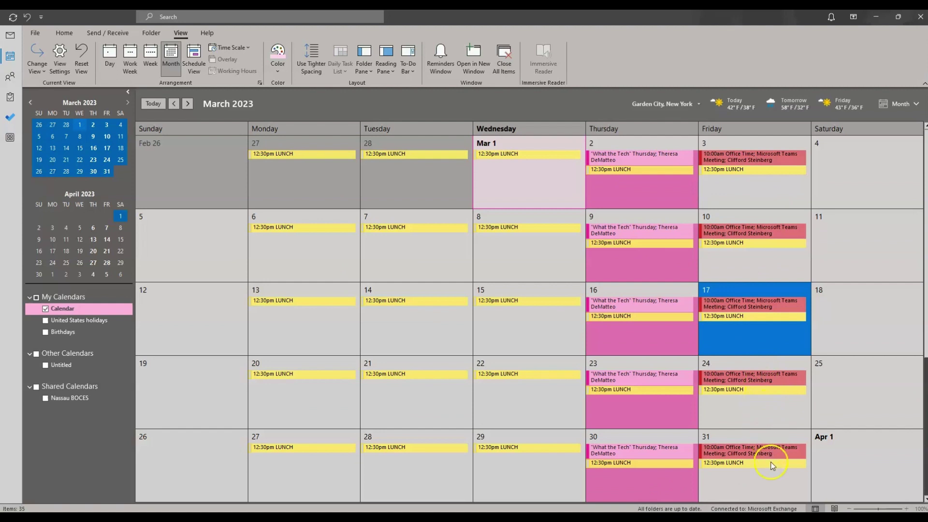
- Check that the 8:00am 'Review and finalize PowerPoint' Teams meeting appears on Monday, March 6
{"action": "mouse_move", "coordinate": [771, 463]}
{"action": "mouse_move", "coordinate": [785, 303]}
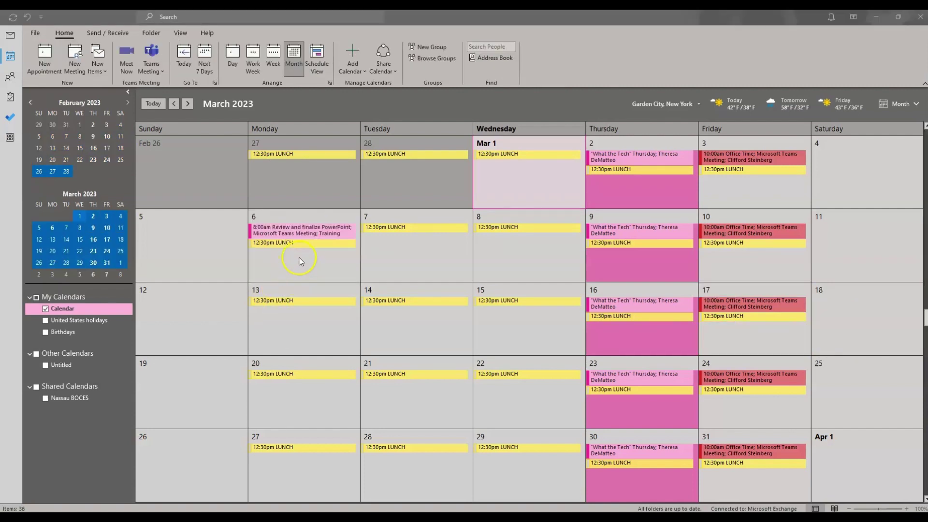
- Copy the March 6 PowerPoint review meeting and paste it onto Wednesday, March 22
{"action": "left_click", "coordinate": [298, 235]}
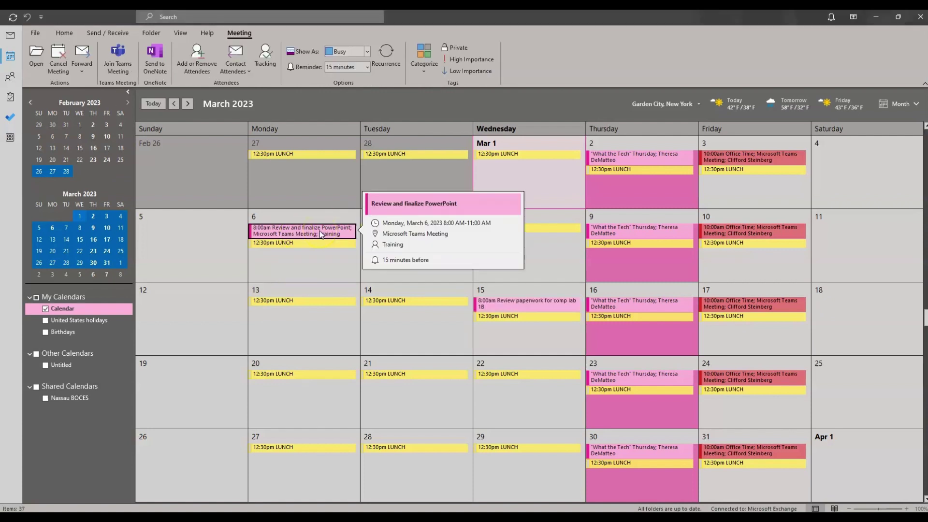
{"action": "key", "text": "ctrl+c"}
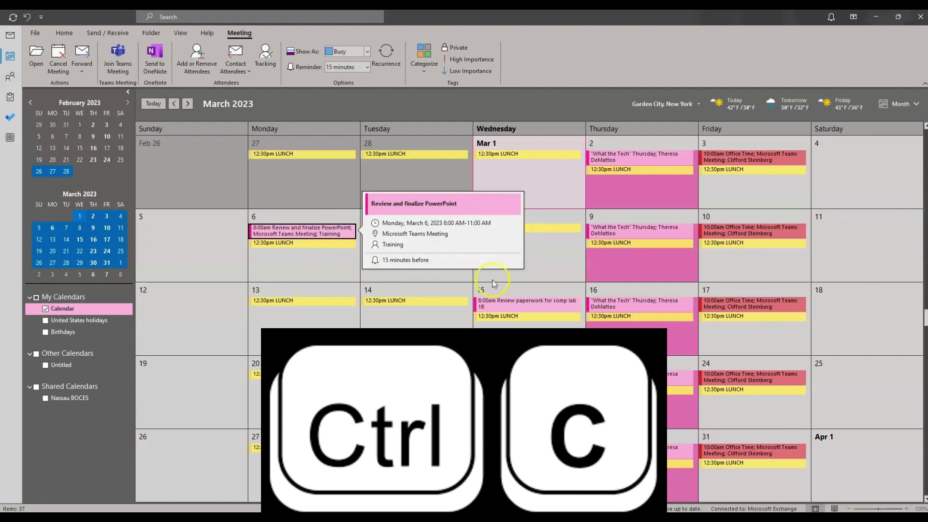
{"action": "left_click", "coordinate": [503, 358]}
{"action": "left_click", "coordinate": [503, 358]}
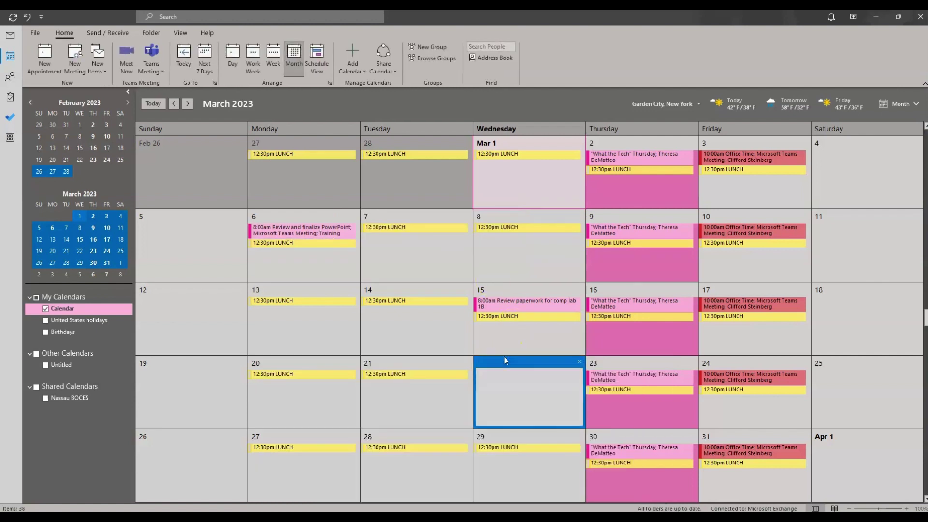
{"action": "left_click", "coordinate": [578, 361]}
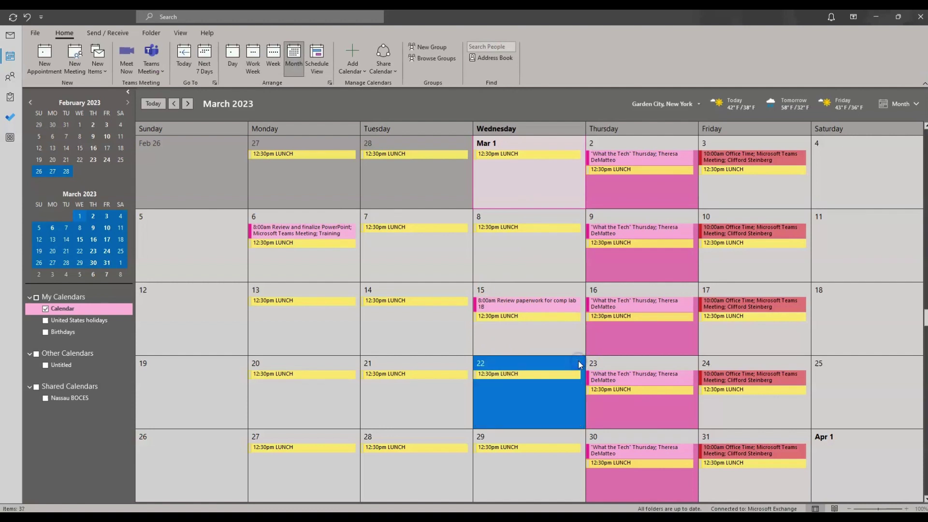
{"action": "key", "text": "ctrl+v"}
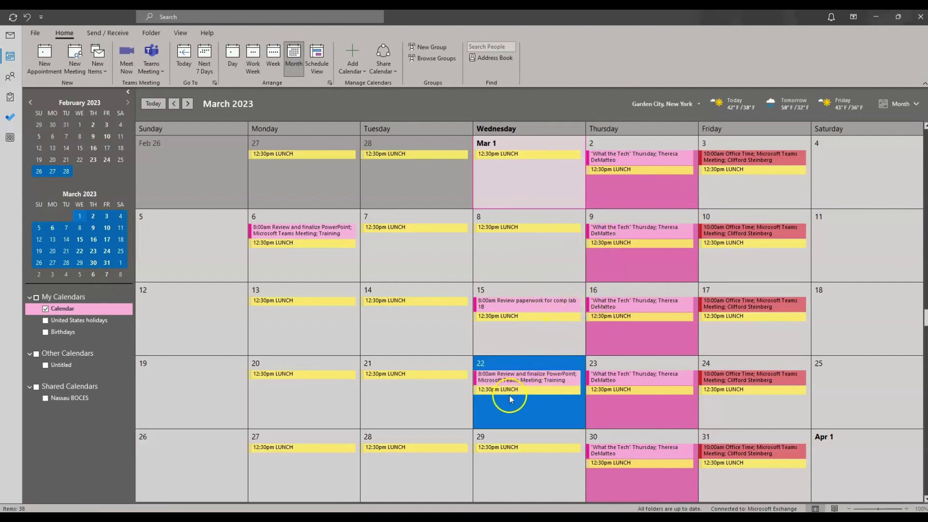
- Open the pasted March 22 meeting and send it to its attendees
{"action": "left_click", "coordinate": [511, 377]}
{"action": "double_click", "coordinate": [510, 377]}
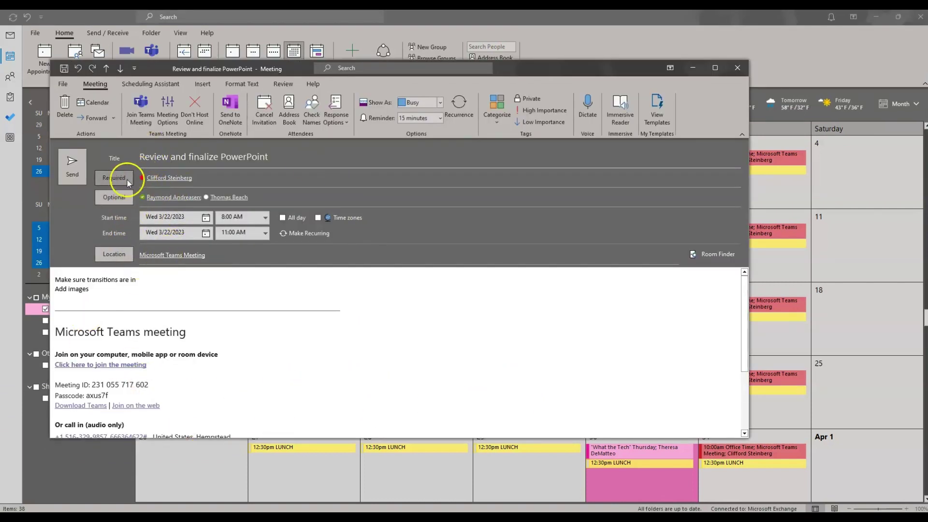
{"action": "left_click", "coordinate": [74, 167]}
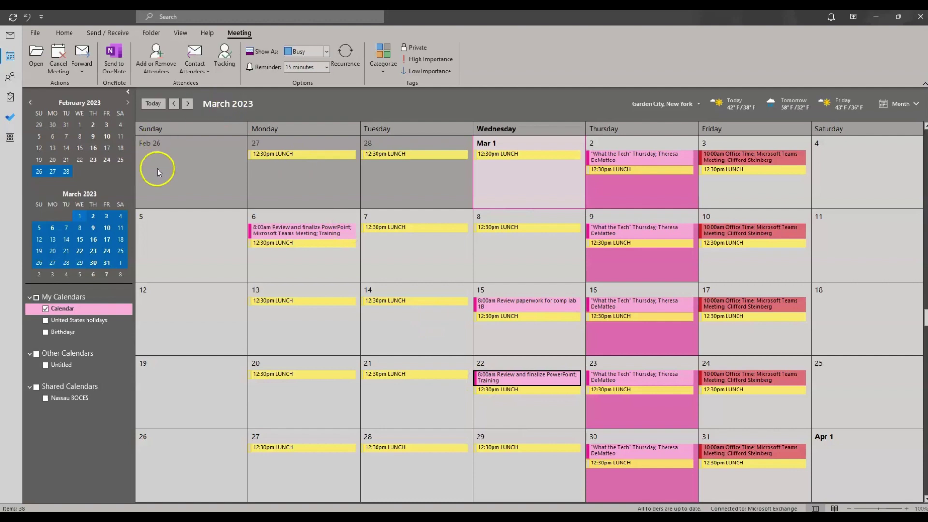
- Drag the 'Table up for grabs' email onto the calendar to create an appointment
{"action": "left_click", "coordinate": [10, 36]}
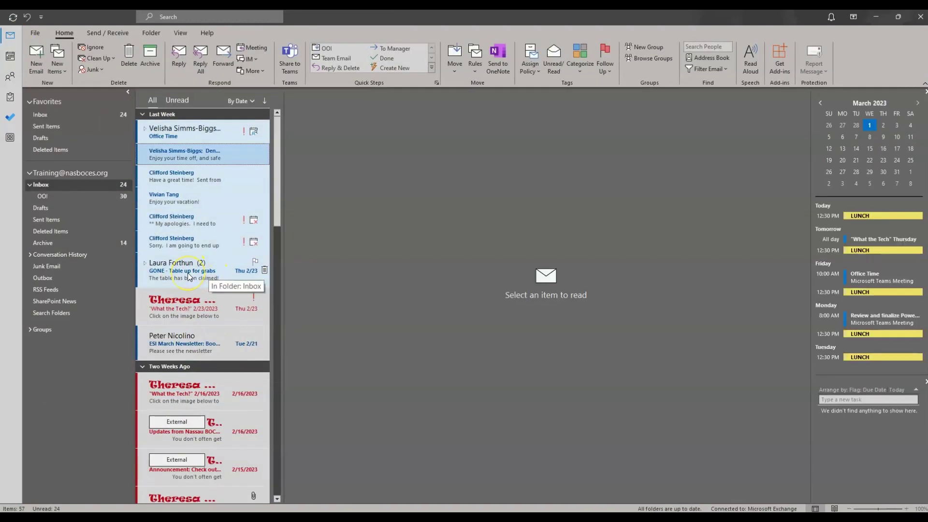
{"action": "left_click_drag", "start_coordinate": [188, 274], "coordinate": [7, 61]}
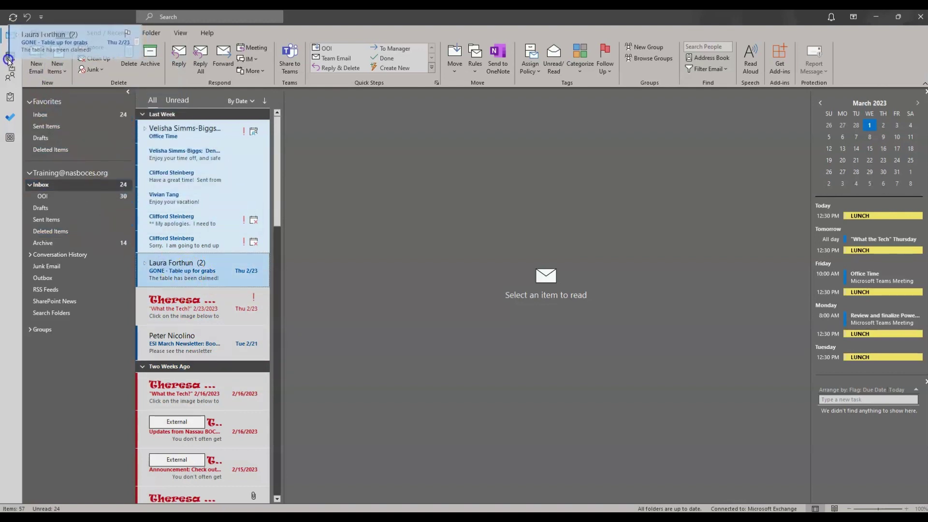
{"action": "left_click_drag", "start_coordinate": [8, 61], "coordinate": [9, 61]}
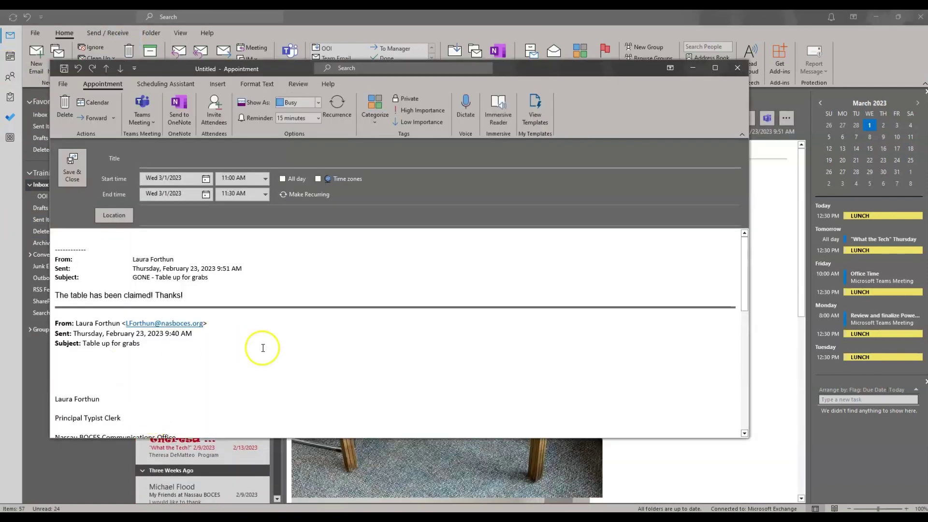
{"action": "scroll", "coordinate": [302, 379], "scroll_direction": "down", "scroll_amount": 5}
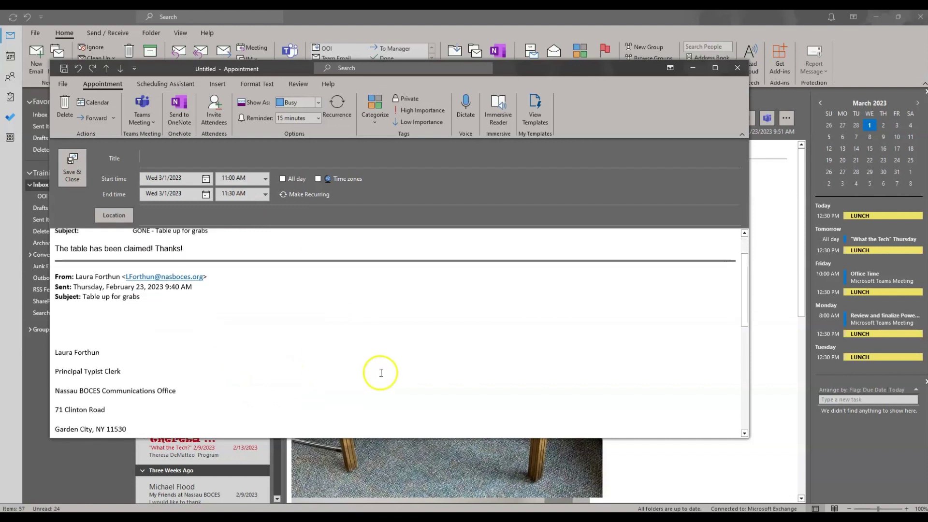
{"action": "scroll", "coordinate": [319, 329], "scroll_direction": "up", "scroll_amount": 3}
{"action": "scroll", "coordinate": [318, 329], "scroll_direction": "up", "scroll_amount": 2}
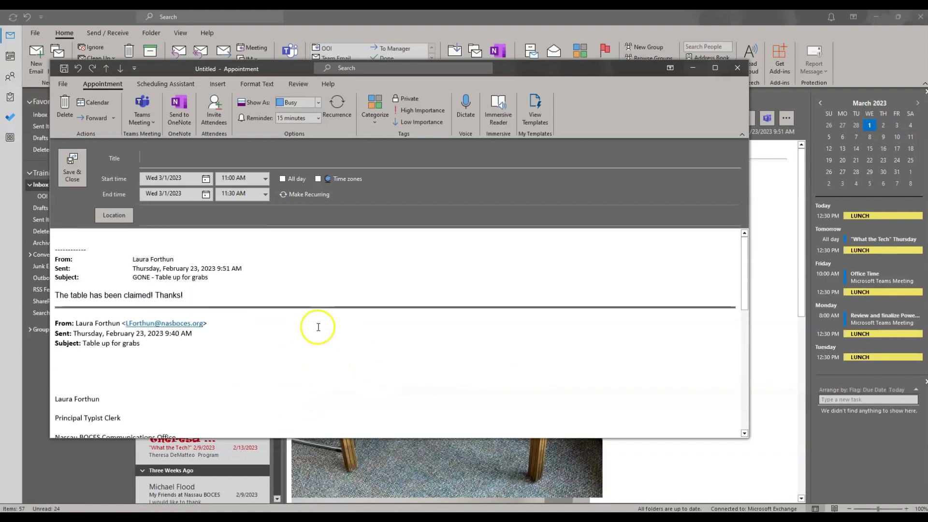
- Set the appointment to start Fri 3/3/2023 at 12:00 PM, titled Furniture
{"action": "left_click", "coordinate": [201, 178]}
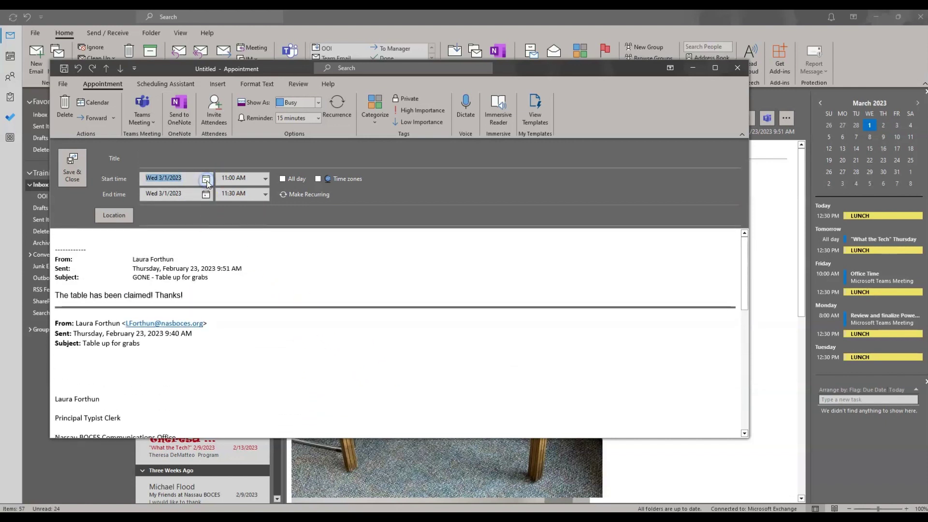
{"action": "left_click", "coordinate": [205, 179]}
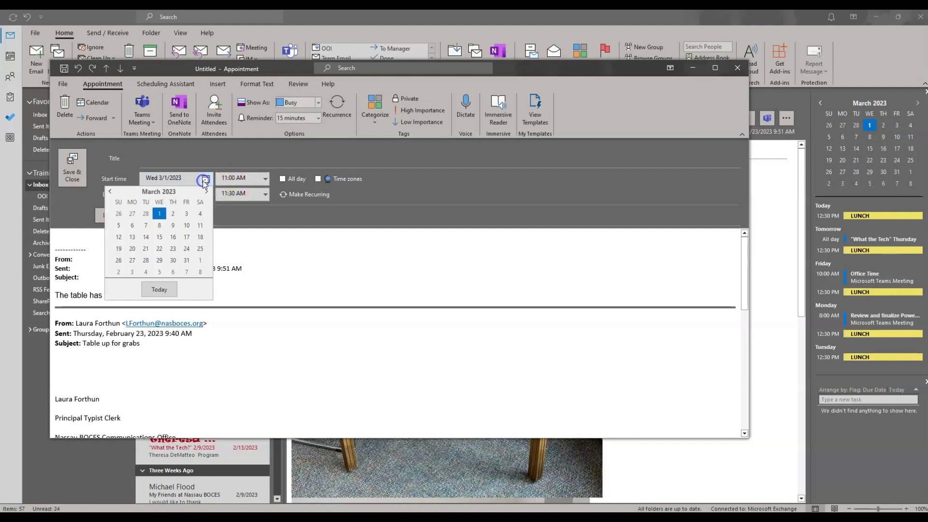
{"action": "left_click", "coordinate": [189, 209]}
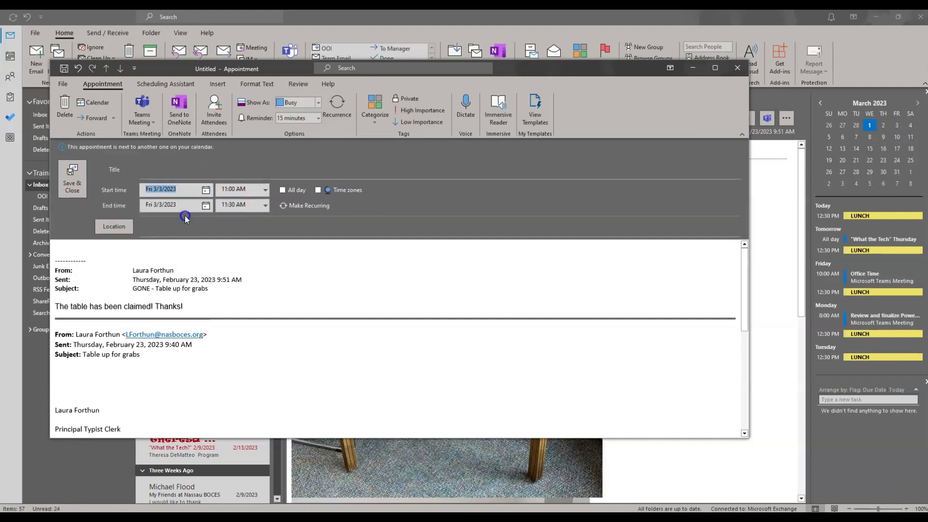
{"action": "left_click", "coordinate": [264, 191]}
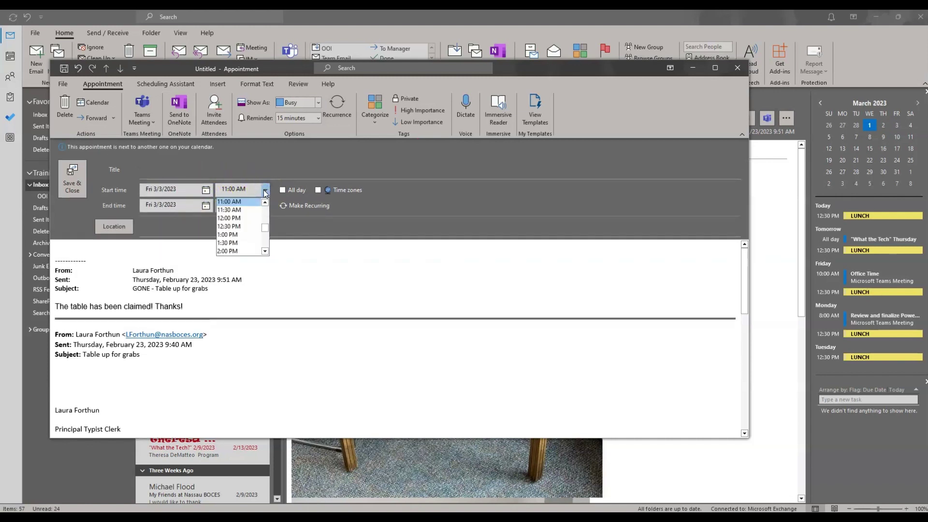
{"action": "left_click", "coordinate": [236, 217]}
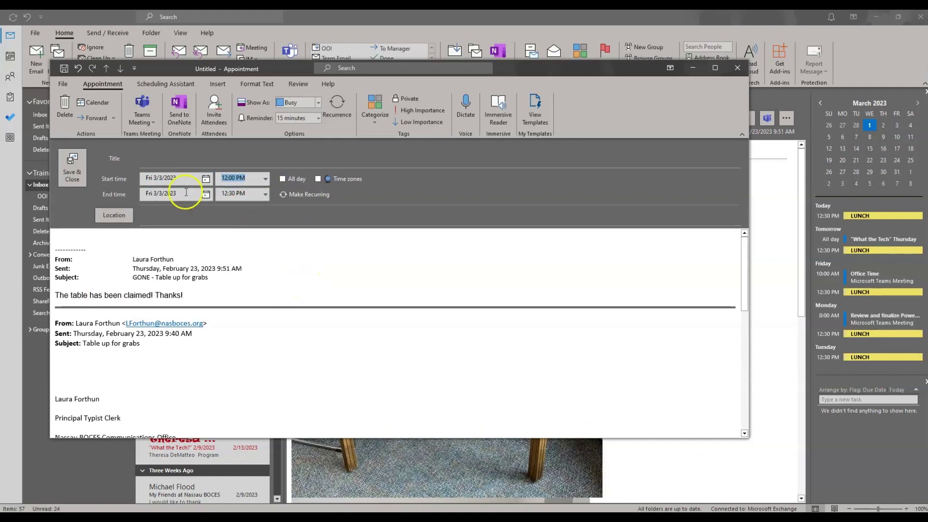
{"action": "left_click", "coordinate": [162, 161]}
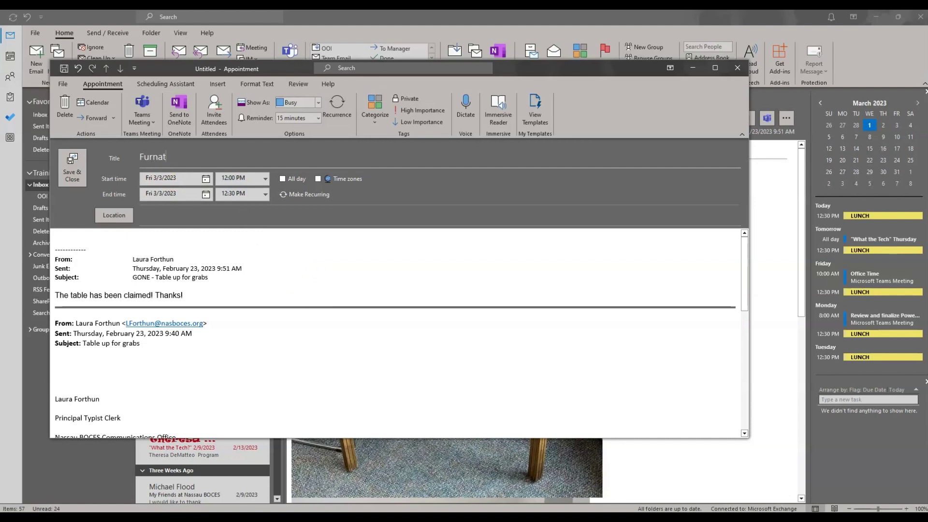
- Make it a Teams meeting, add one required attendee, and send the invitation
{"action": "left_click", "coordinate": [214, 110]}
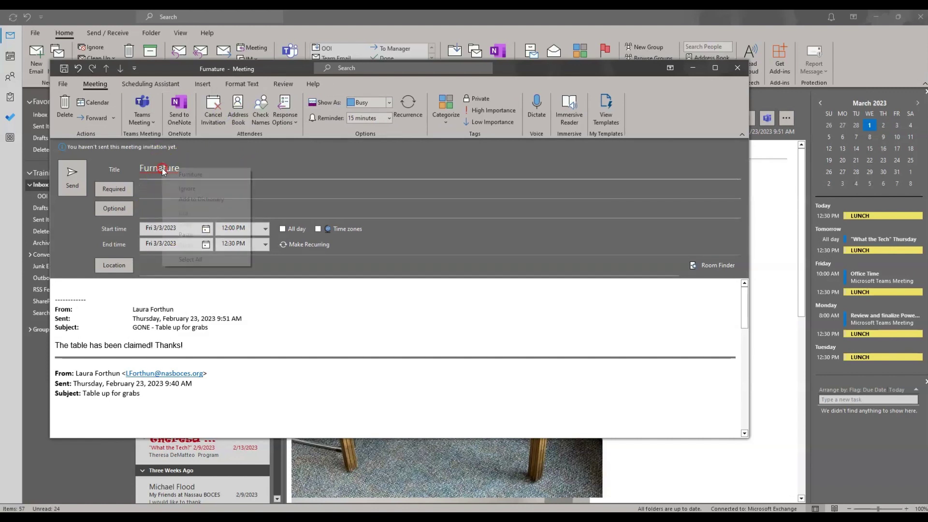
{"action": "left_click", "coordinate": [153, 122]}
{"action": "left_click", "coordinate": [157, 136]}
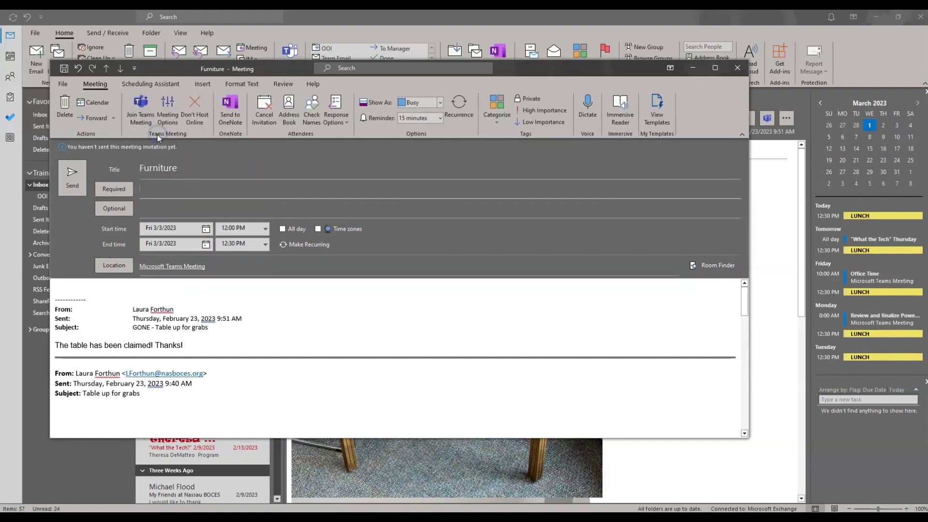
{"action": "left_click", "coordinate": [193, 188]}
{"action": "left_click", "coordinate": [194, 237]}
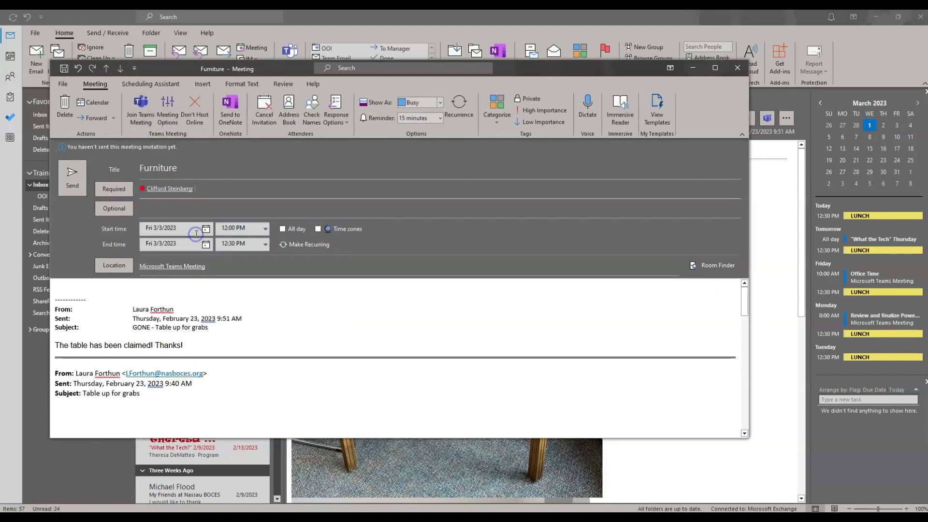
{"action": "left_click", "coordinate": [73, 174]}
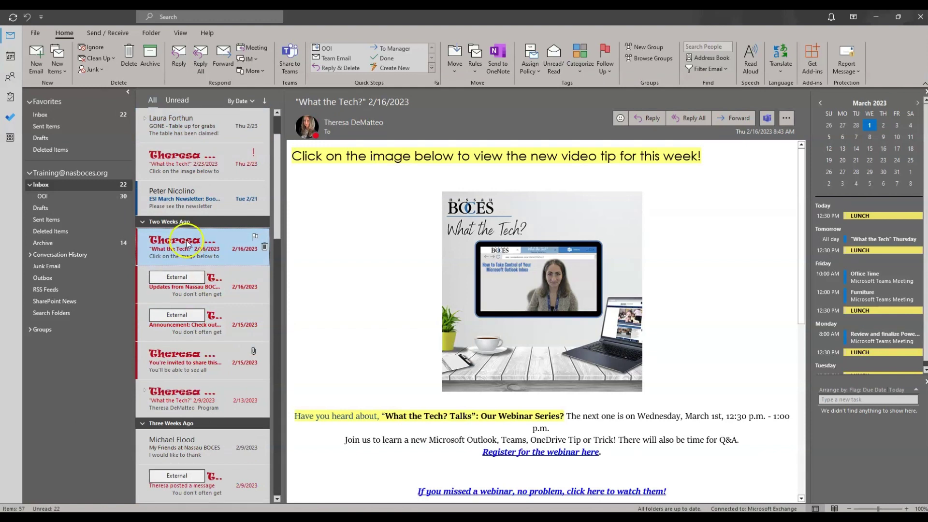
- Reply to the 2/16 'What the Tech?' email with a Teams meeting for Fri 3/17 at 11:00 AM and send it
{"action": "left_click", "coordinate": [191, 255]}
{"action": "left_click", "coordinate": [259, 48]}
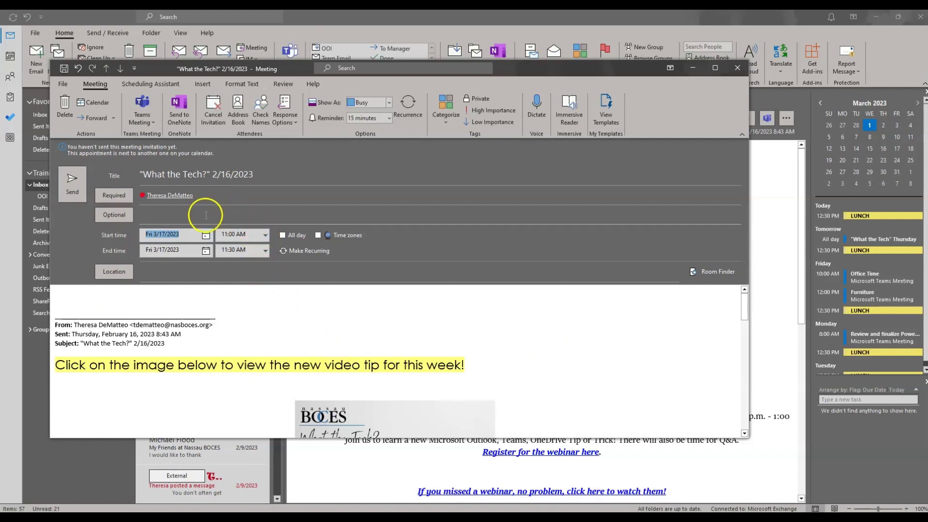
{"action": "scroll", "coordinate": [678, 360], "scroll_direction": "down", "scroll_amount": 1}
{"action": "scroll", "coordinate": [678, 360], "scroll_direction": "down", "scroll_amount": 10}
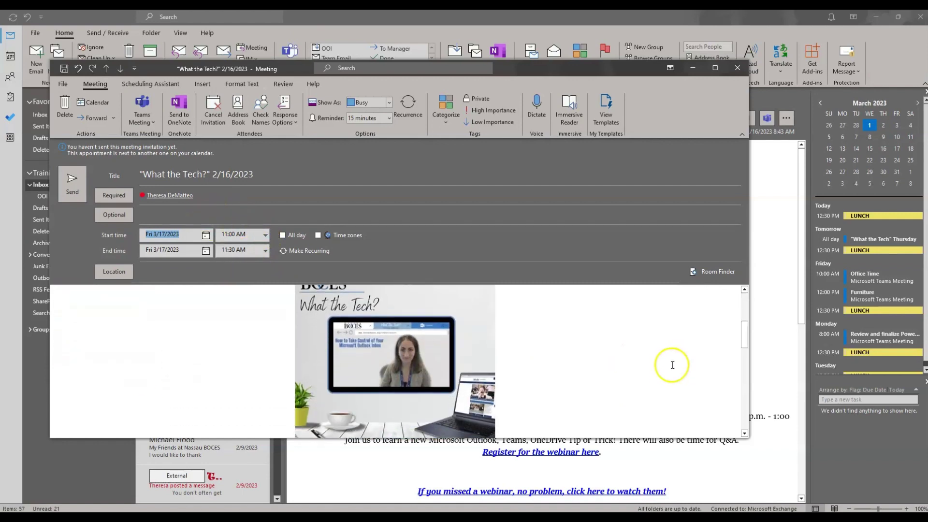
{"action": "scroll", "coordinate": [696, 389], "scroll_direction": "up", "scroll_amount": 12}
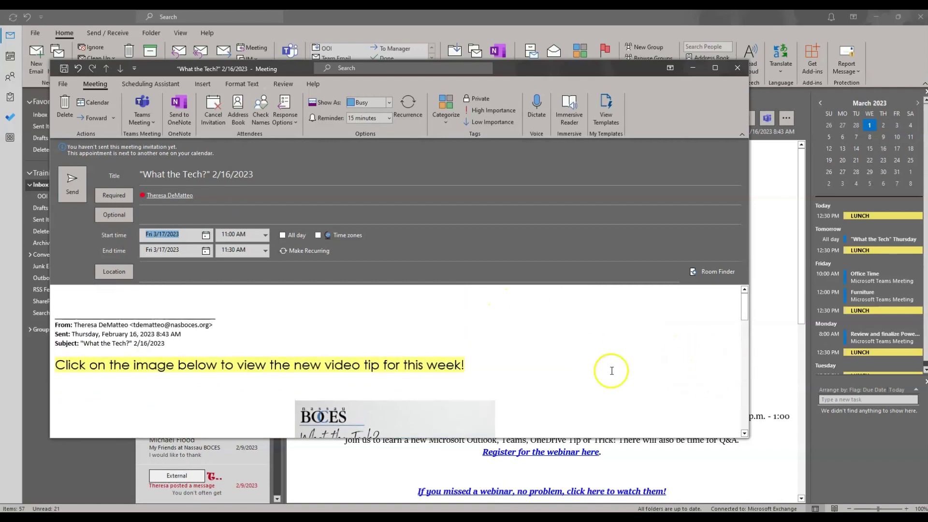
{"action": "left_click", "coordinate": [142, 111]}
{"action": "left_click", "coordinate": [72, 180]}
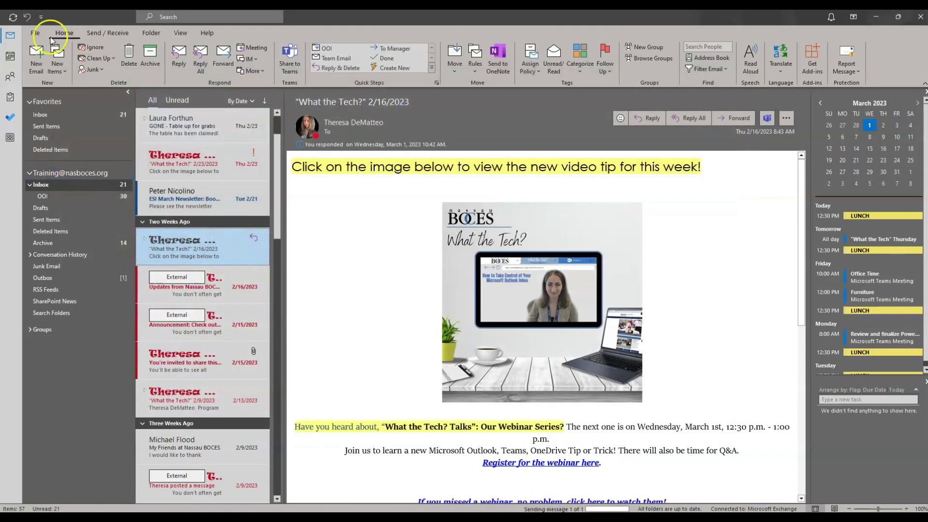
- Create a new appointment on Monday, March 13 from the calendar
{"action": "left_click", "coordinate": [10, 56]}
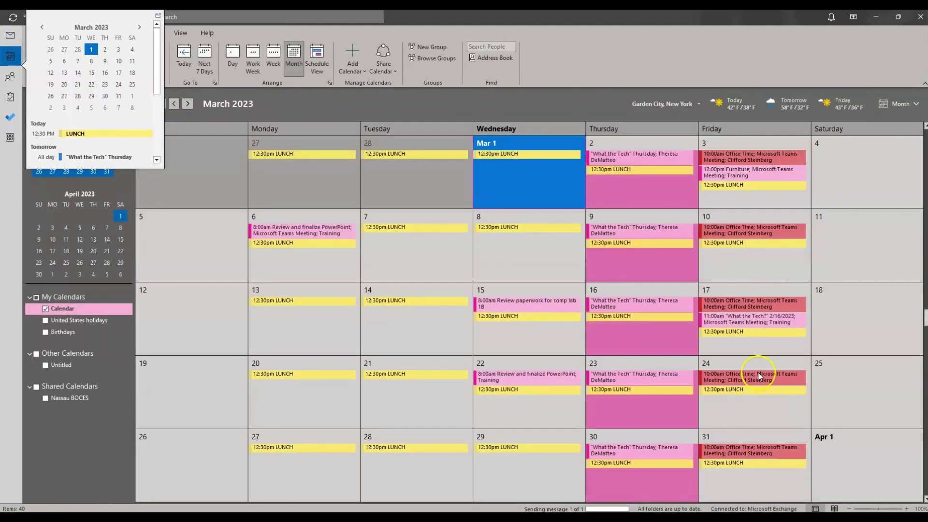
{"action": "left_click", "coordinate": [752, 320]}
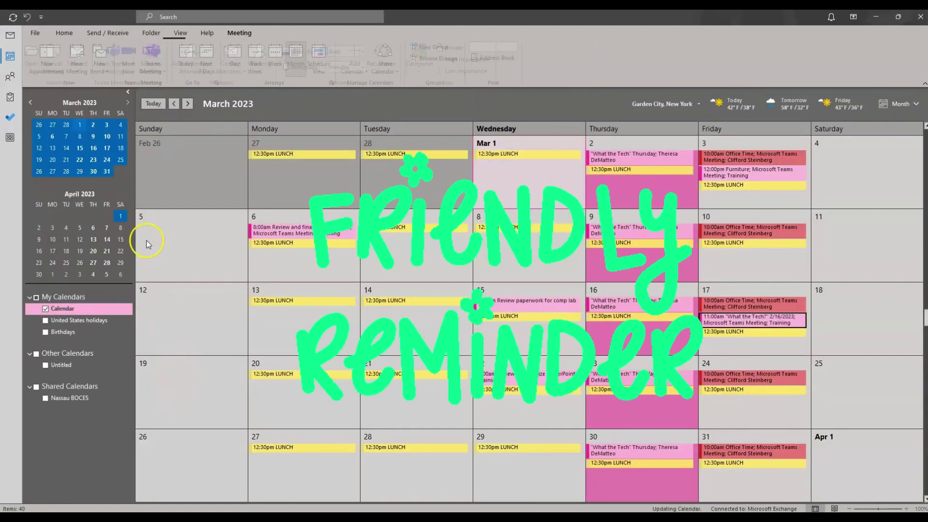
{"action": "right_click", "coordinate": [271, 349]}
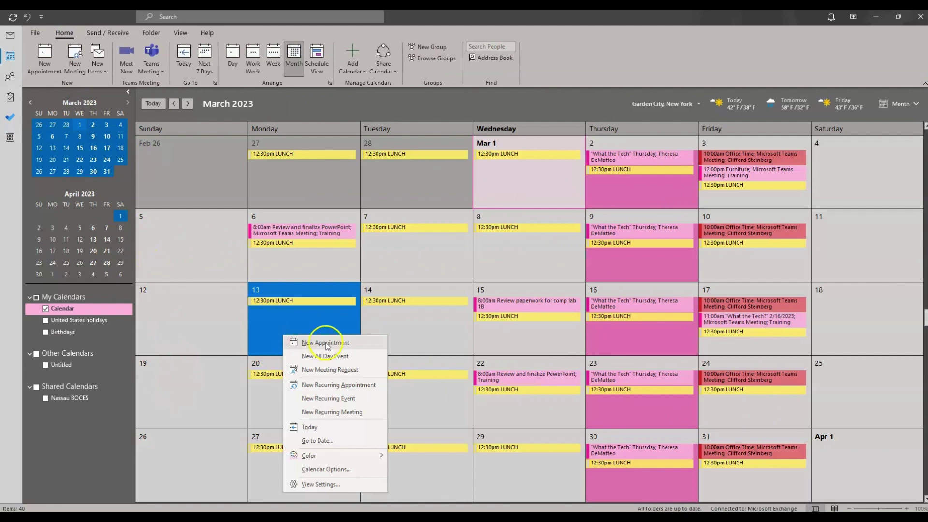
{"action": "left_click", "coordinate": [325, 341]}
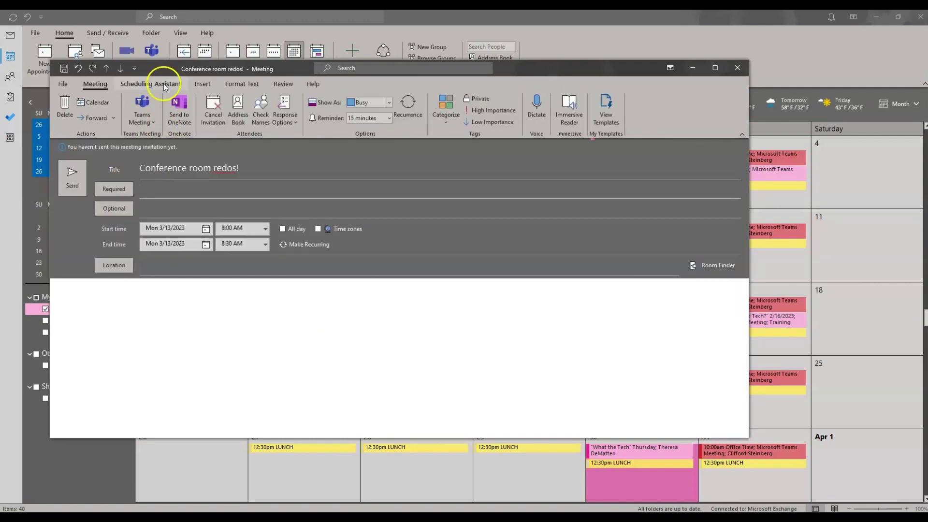
- Add three required attendees to 'Conference room redos!' and view their availability in the Scheduling Assistant
{"action": "left_click", "coordinate": [154, 188]}
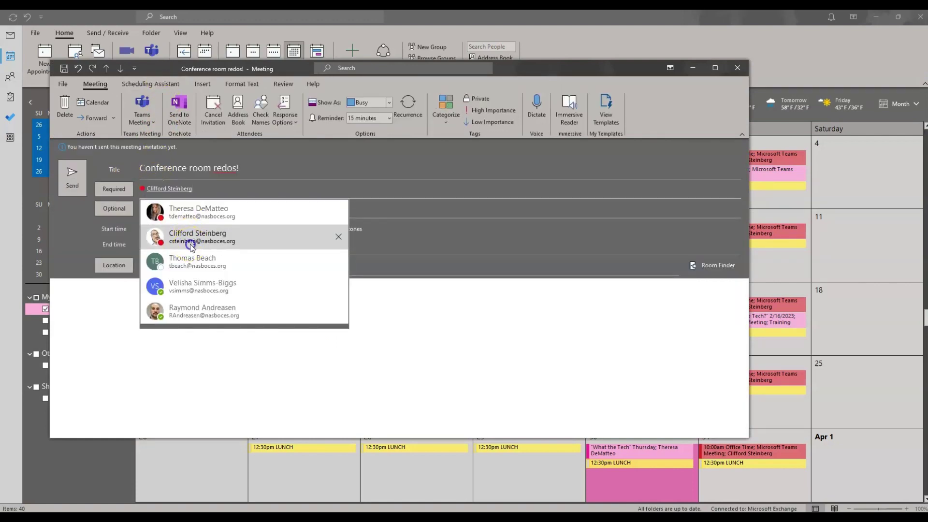
{"action": "left_click", "coordinate": [191, 238]}
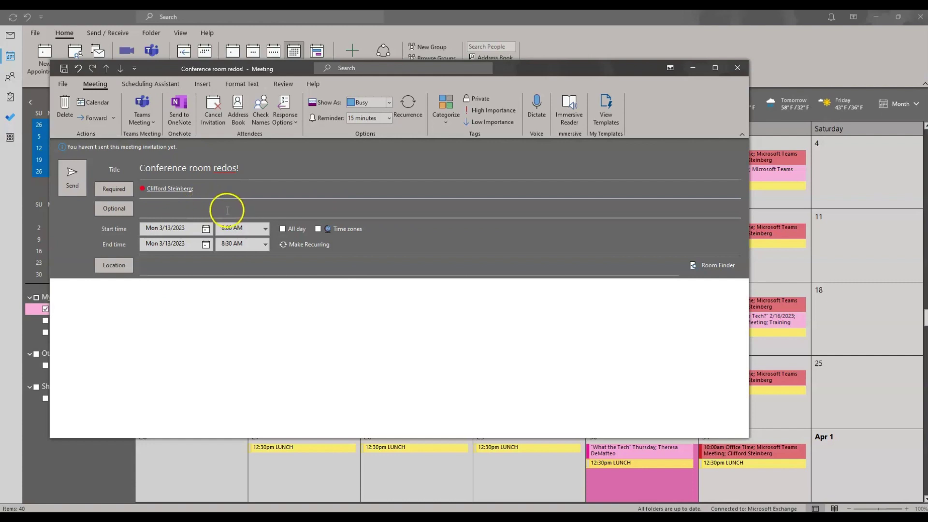
{"action": "left_click", "coordinate": [208, 188]}
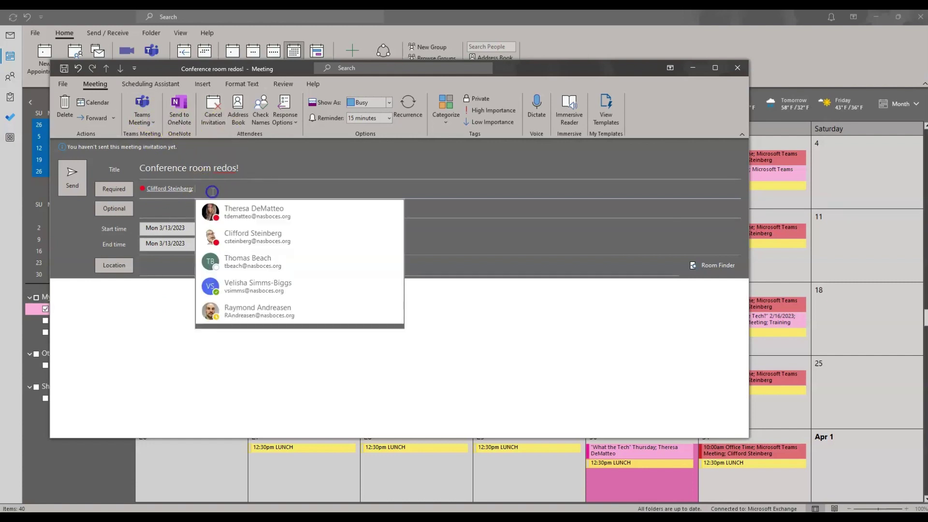
{"action": "left_click", "coordinate": [239, 260]}
{"action": "left_click", "coordinate": [260, 189]}
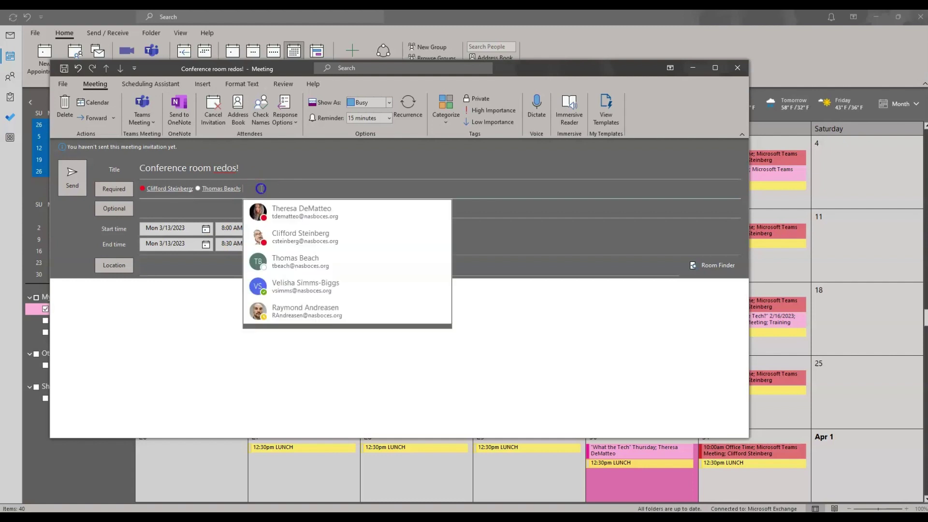
{"action": "left_click", "coordinate": [289, 310]}
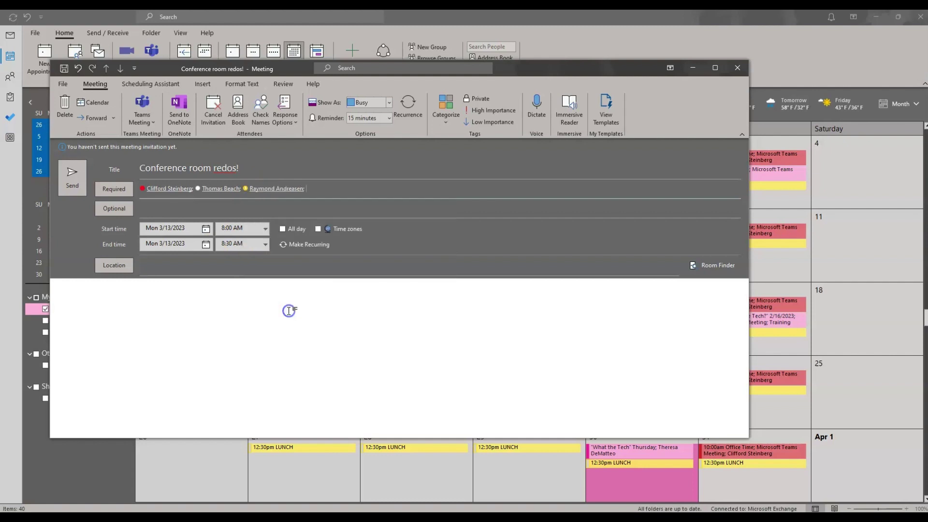
{"action": "left_click", "coordinate": [161, 86]}
- Move 'Conference room redos!' to Tuesday, March 14, 1:30–2:00 PM, then close the meeting window
{"action": "left_click_drag", "start_coordinate": [448, 419], "coordinate": [461, 421]}
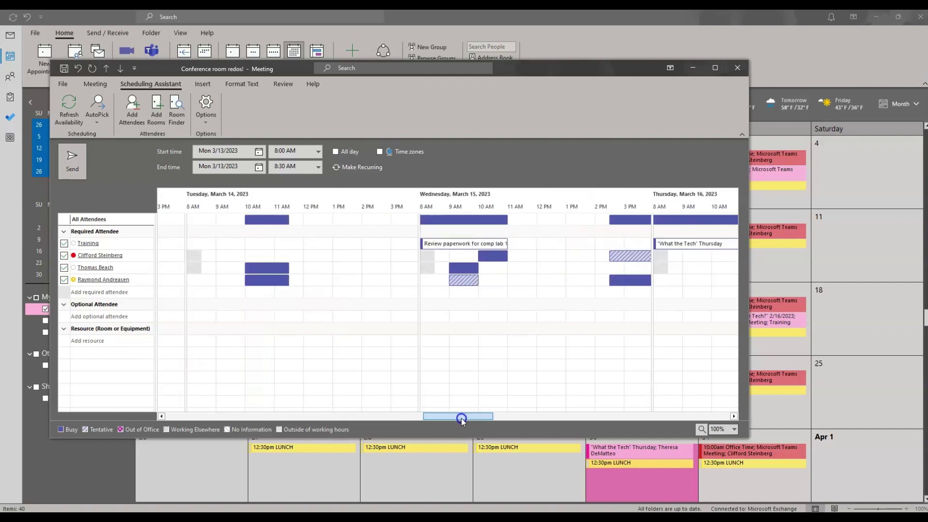
{"action": "left_click", "coordinate": [321, 220]}
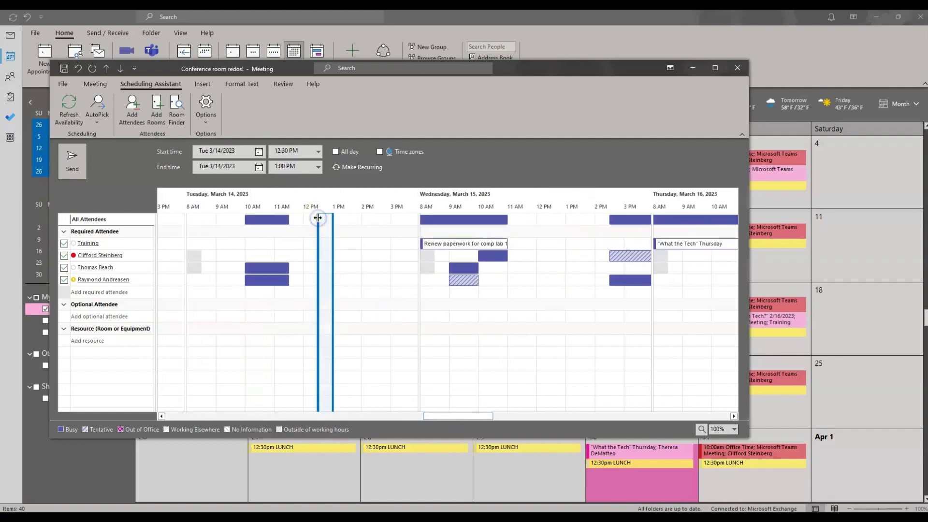
{"action": "left_click", "coordinate": [348, 260]}
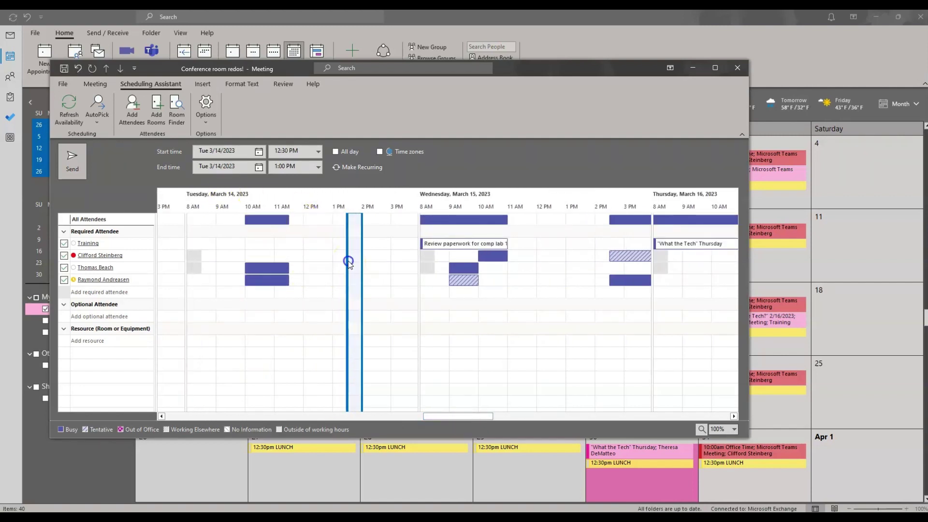
{"action": "left_click", "coordinate": [307, 256]}
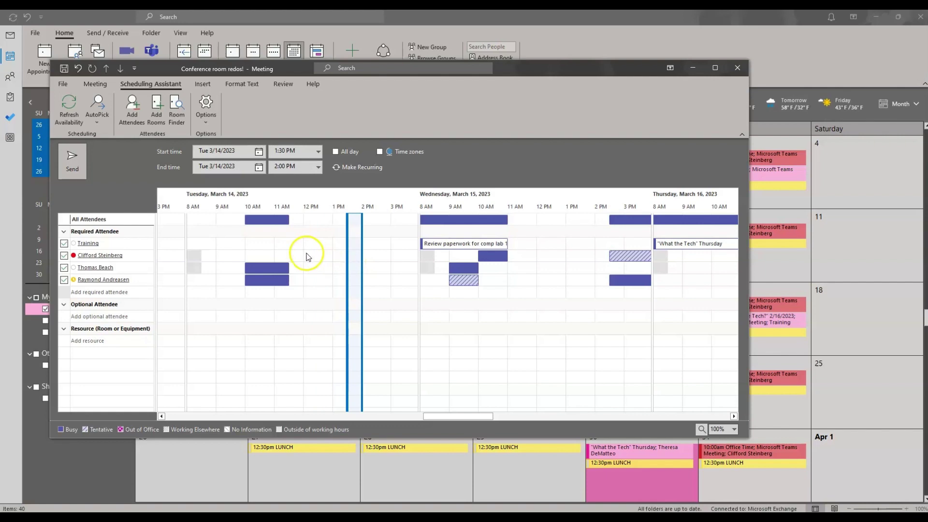
{"action": "left_click", "coordinate": [86, 86]}
{"action": "left_click", "coordinate": [297, 333]}
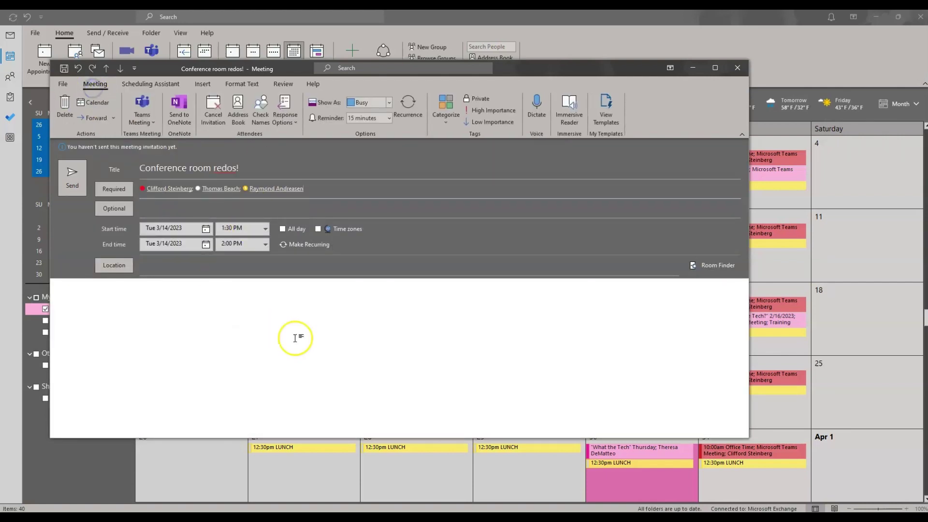
{"action": "key", "text": "alt+s"}
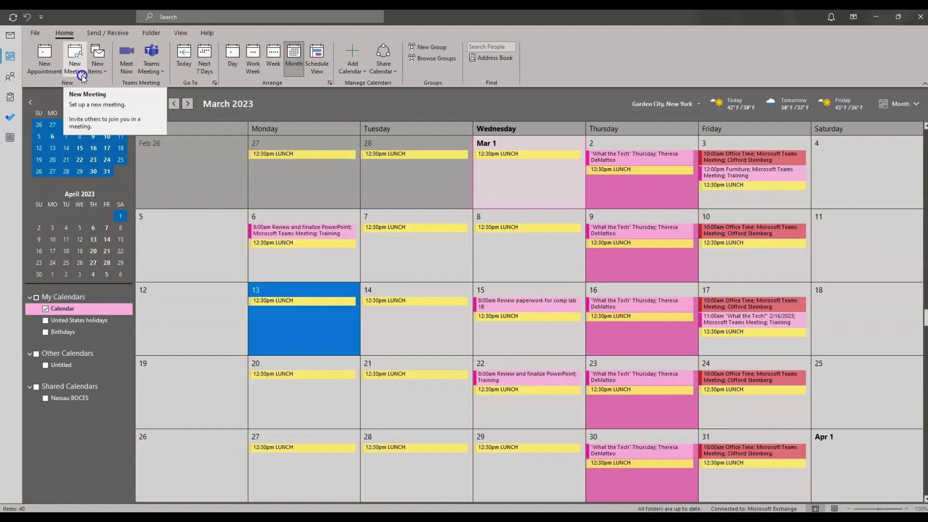
- Switch to Mail and start a new blank email message
{"action": "left_click", "coordinate": [12, 36]}
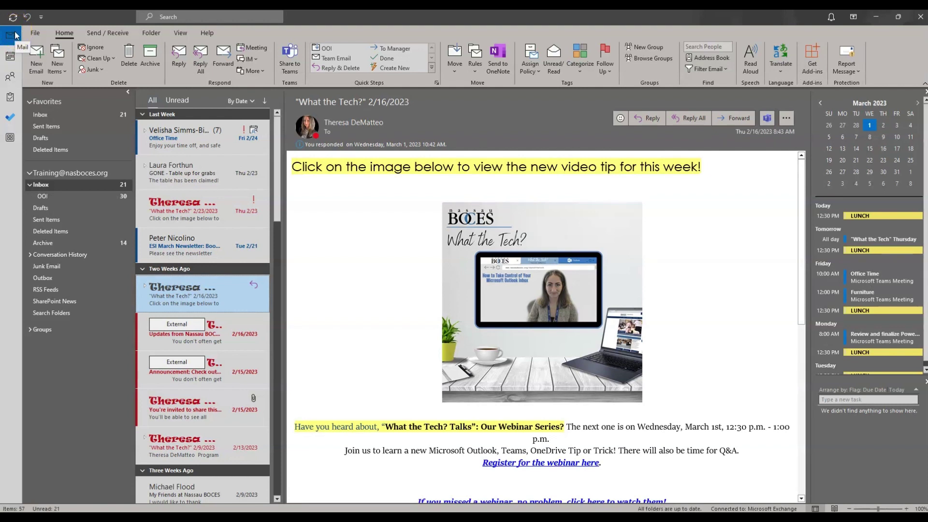
{"action": "left_click", "coordinate": [39, 57]}
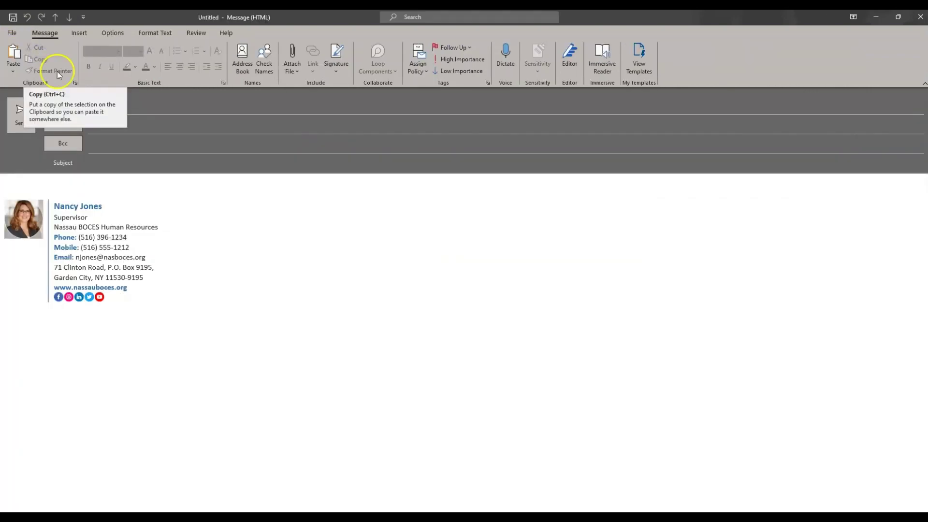
- Insert the Training Calendar for the next 7 days, availability only, working hours only
{"action": "left_click", "coordinate": [82, 33]}
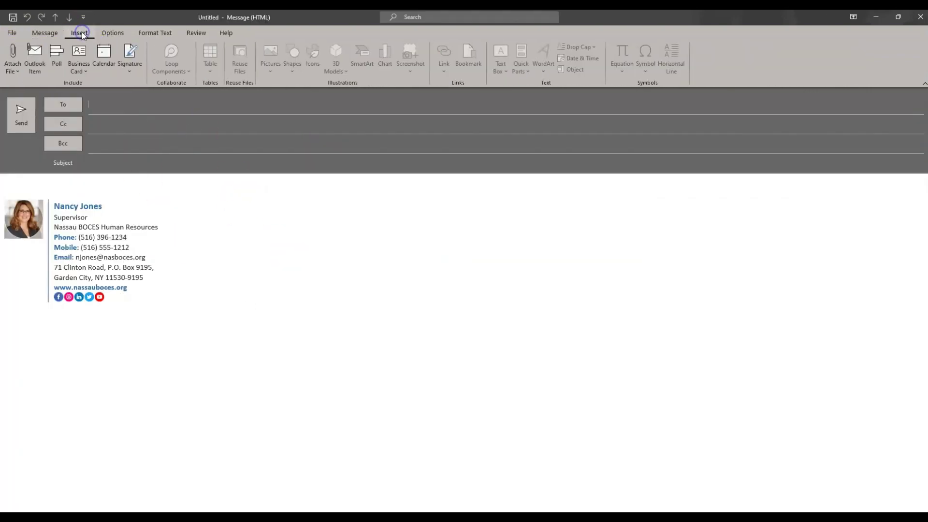
{"action": "left_click", "coordinate": [104, 55]}
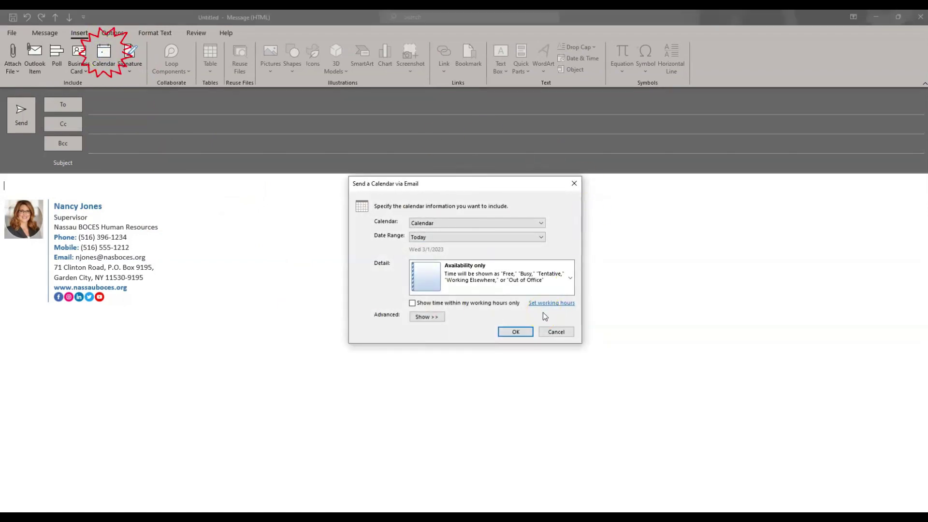
{"action": "left_click", "coordinate": [536, 237]}
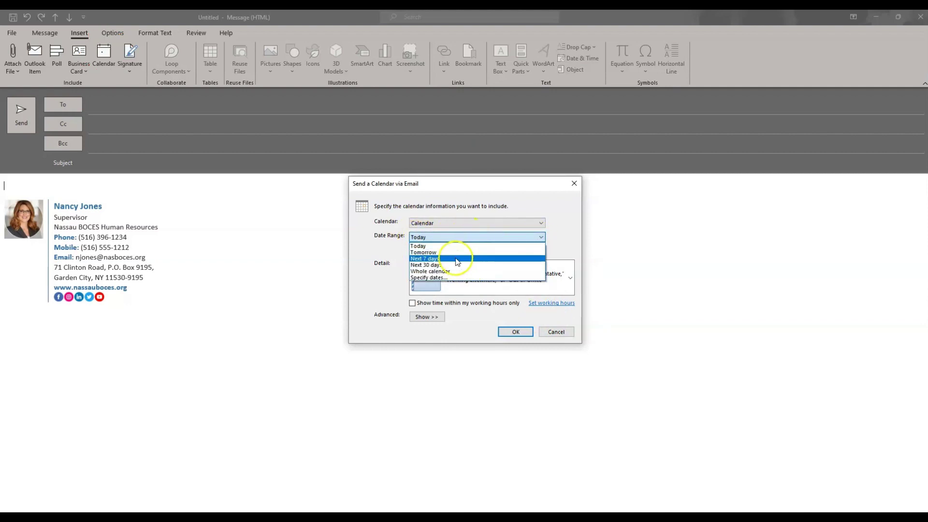
{"action": "left_click", "coordinate": [454, 259]}
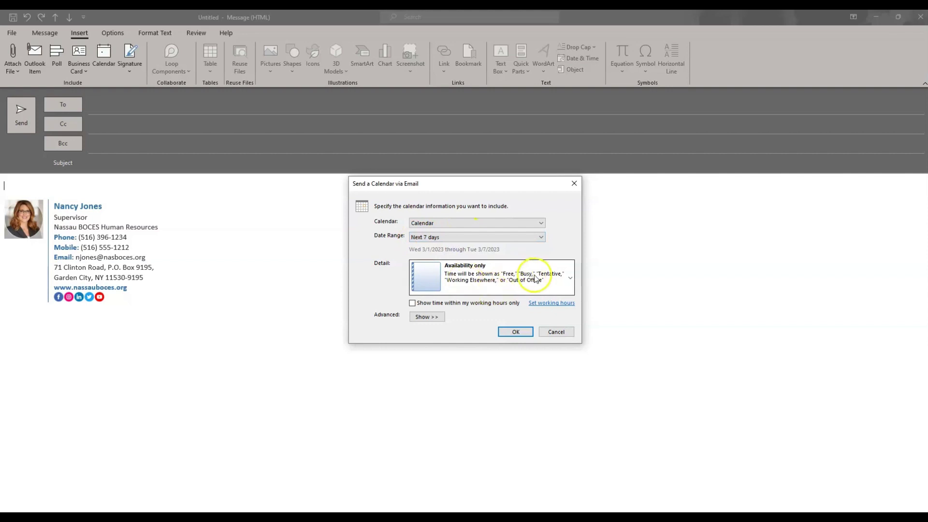
{"action": "left_click", "coordinate": [571, 278]}
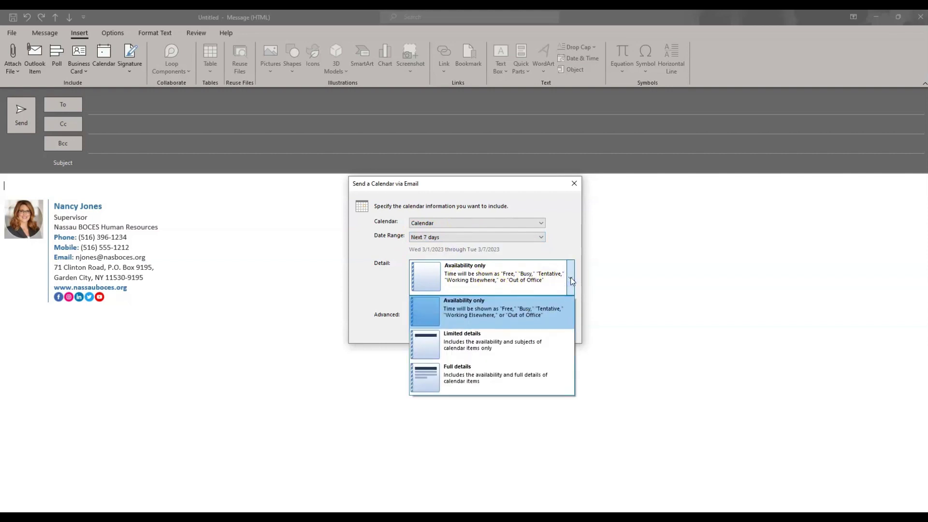
{"action": "left_click", "coordinate": [485, 315]}
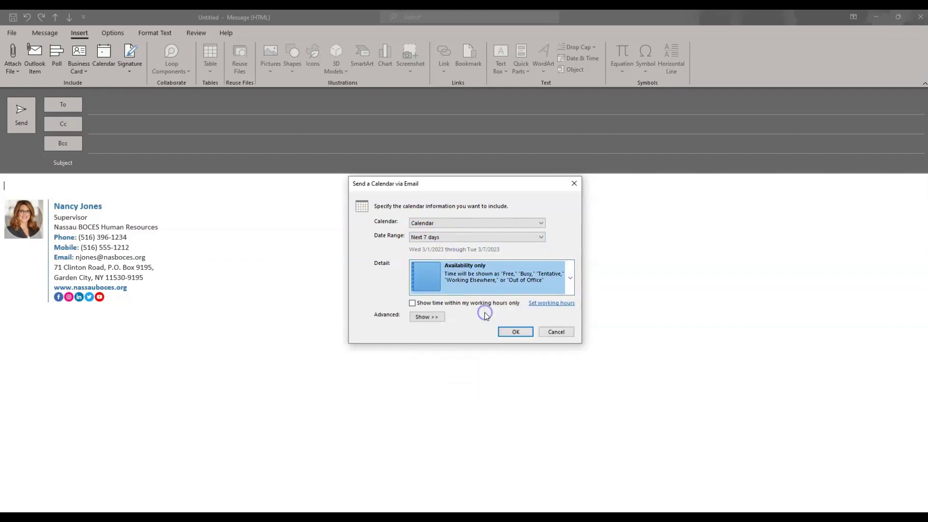
{"action": "left_click", "coordinate": [412, 303]}
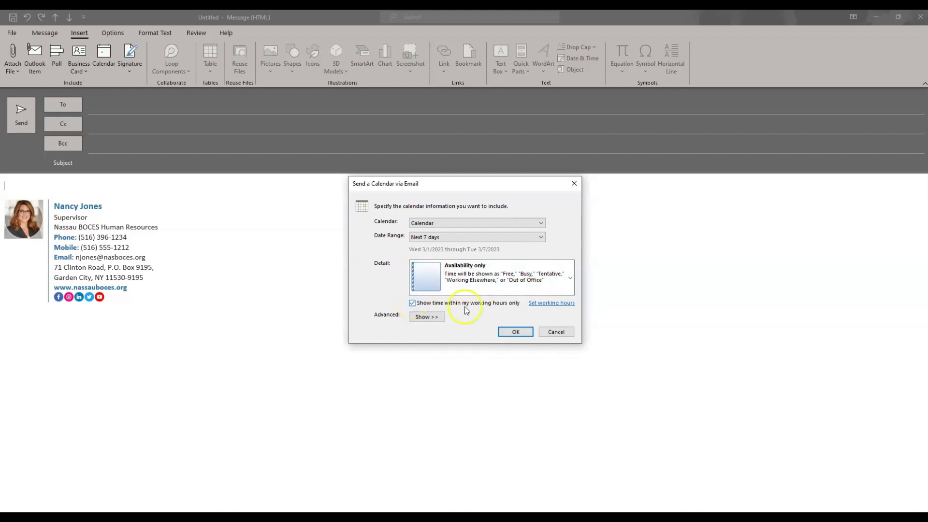
{"action": "left_click", "coordinate": [513, 332]}
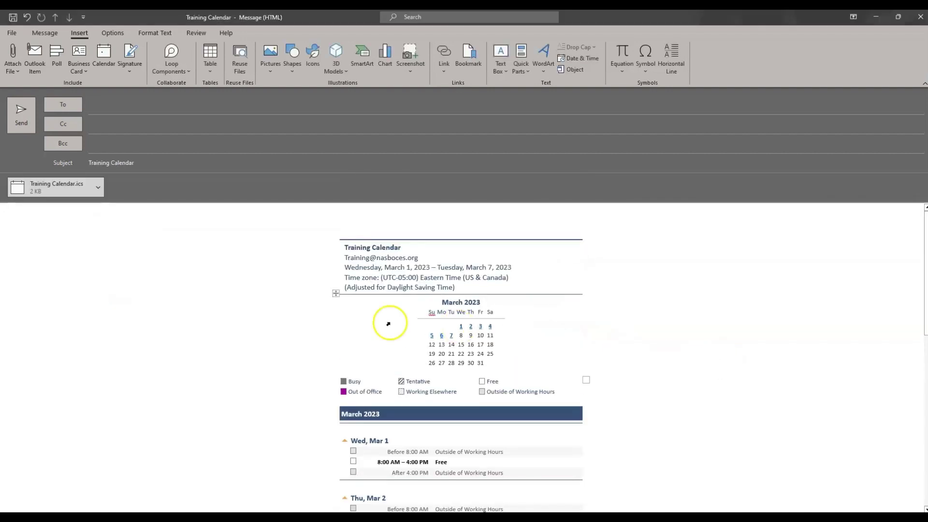
- Add the suggested colleague as recipient of the Training Calendar availability email, then return to Calendar
{"action": "scroll", "coordinate": [677, 367], "scroll_direction": "down", "scroll_amount": 1}
{"action": "scroll", "coordinate": [697, 378], "scroll_direction": "down", "scroll_amount": 5}
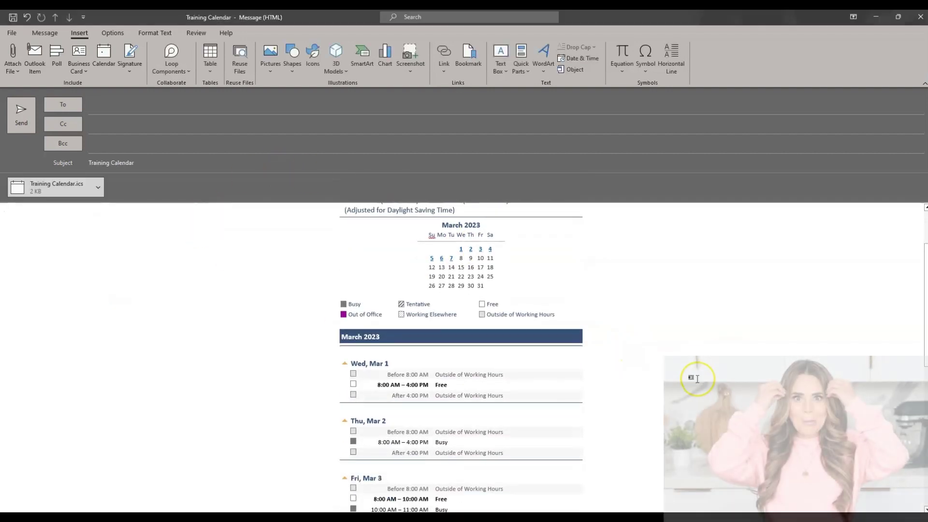
{"action": "scroll", "coordinate": [461, 357], "scroll_direction": "down", "scroll_amount": 3}
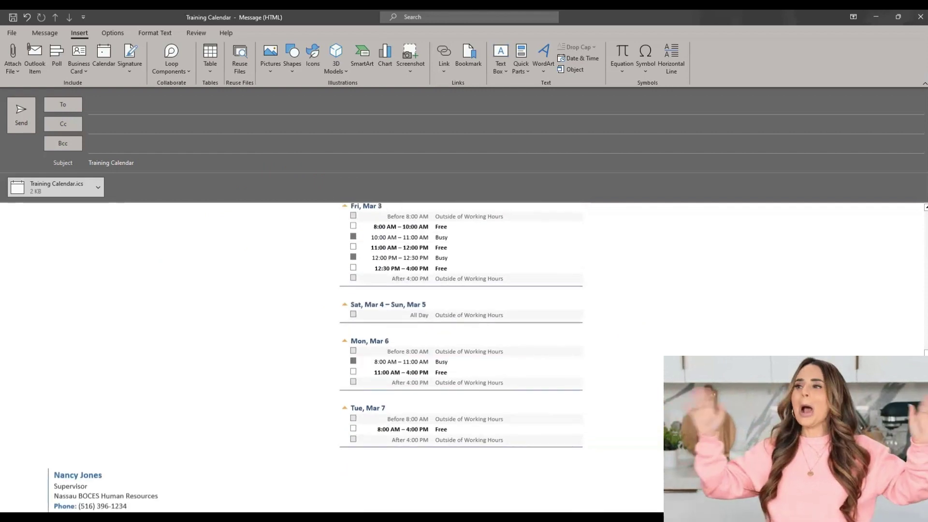
{"action": "scroll", "coordinate": [461, 358], "scroll_direction": "up", "scroll_amount": 4}
{"action": "scroll", "coordinate": [690, 362], "scroll_direction": "up", "scroll_amount": 4}
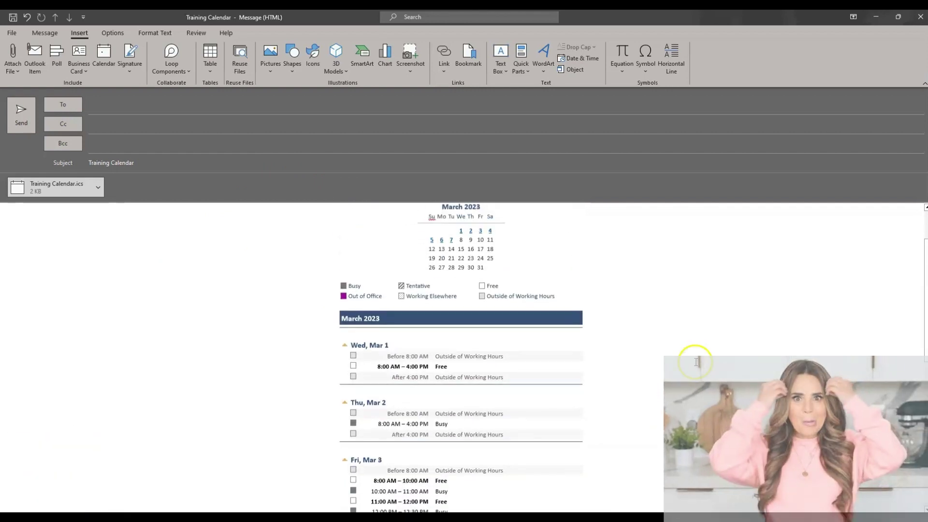
{"action": "left_click", "coordinate": [97, 104]}
{"action": "left_click", "coordinate": [155, 120]}
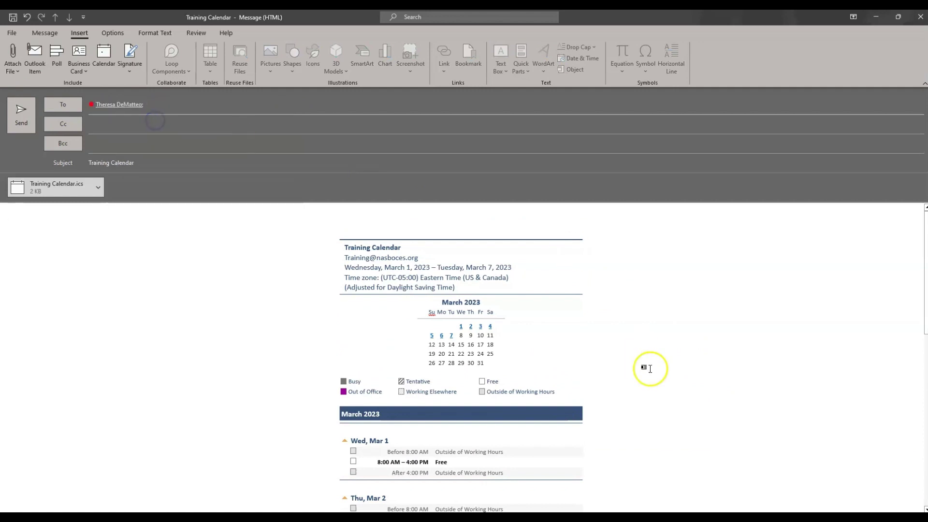
{"action": "scroll", "coordinate": [723, 420], "scroll_direction": "down", "scroll_amount": 5}
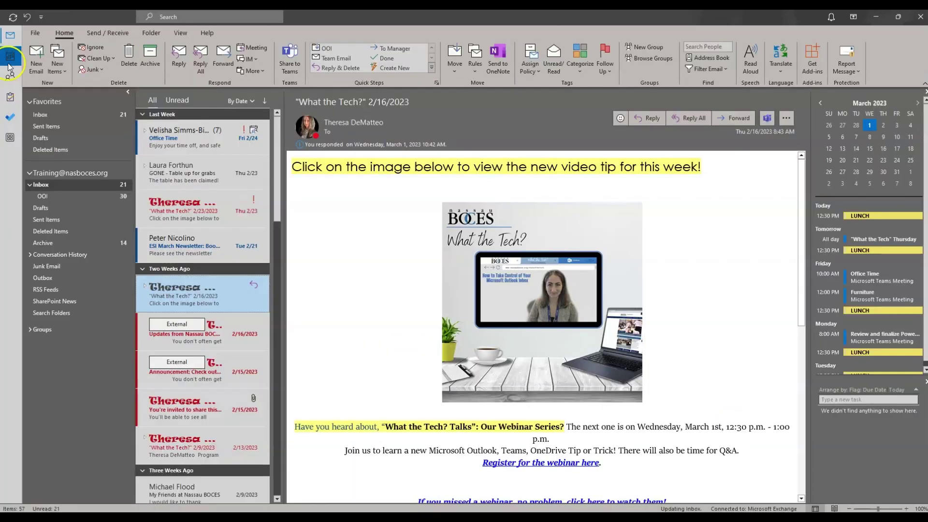
{"action": "left_click", "coordinate": [9, 59]}
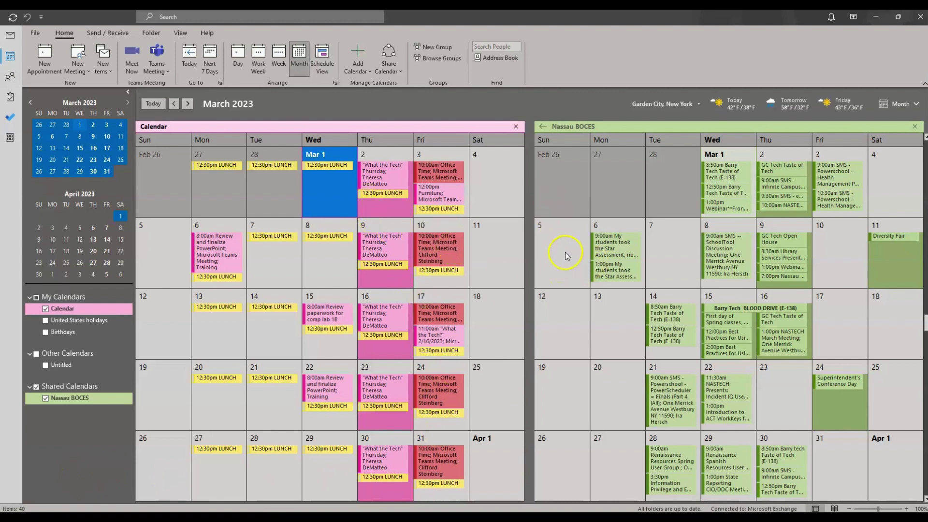
- Switch between Nassau BOCES and my Calendar, discard an untitled March 7 event, then overlay both calendars
{"action": "left_click", "coordinate": [604, 126]}
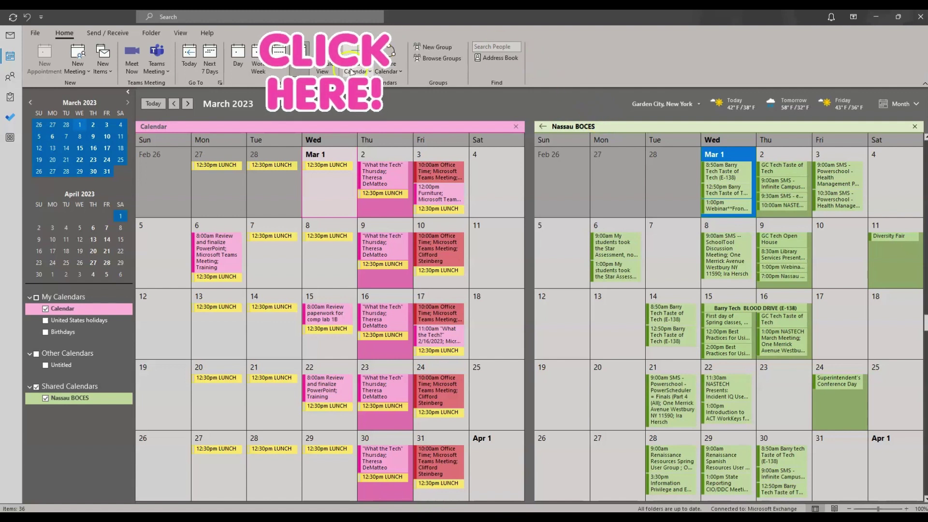
{"action": "left_click", "coordinate": [322, 127]}
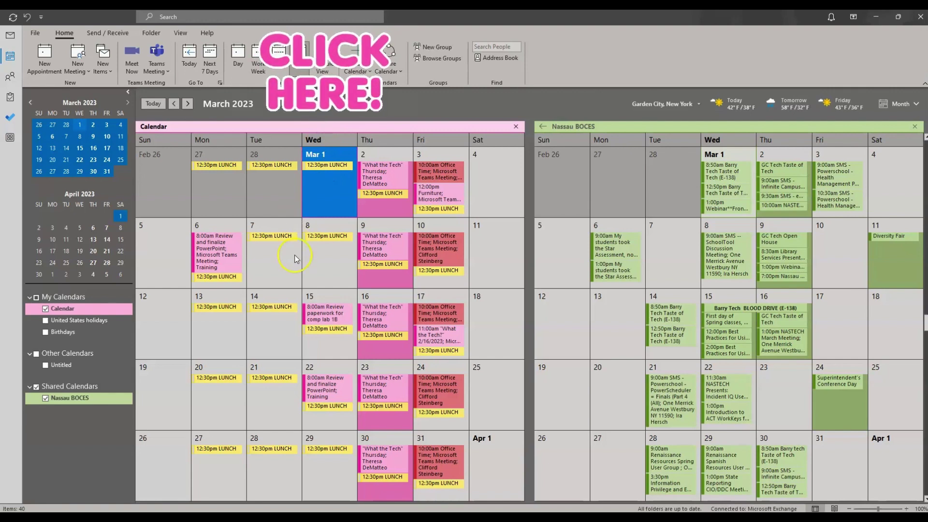
{"action": "left_click", "coordinate": [280, 265]}
{"action": "double_click", "coordinate": [280, 265]}
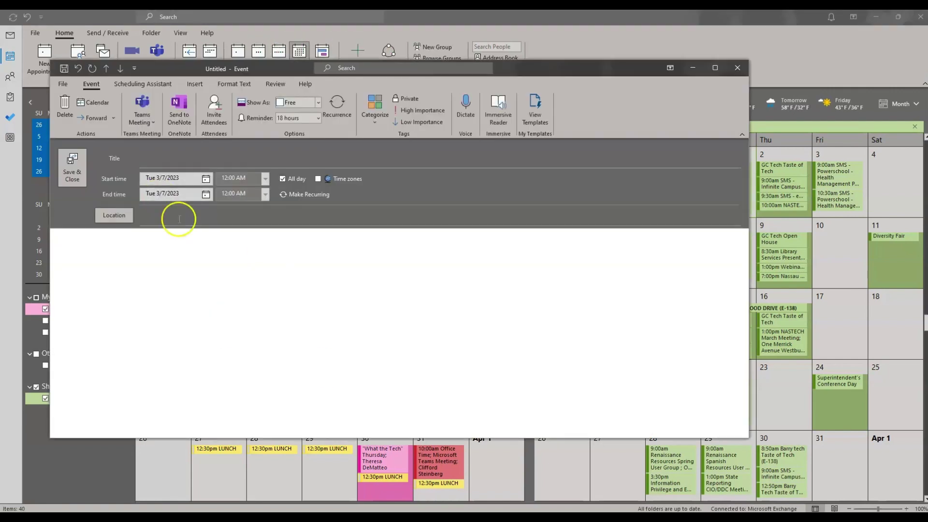
{"action": "left_click", "coordinate": [740, 70]}
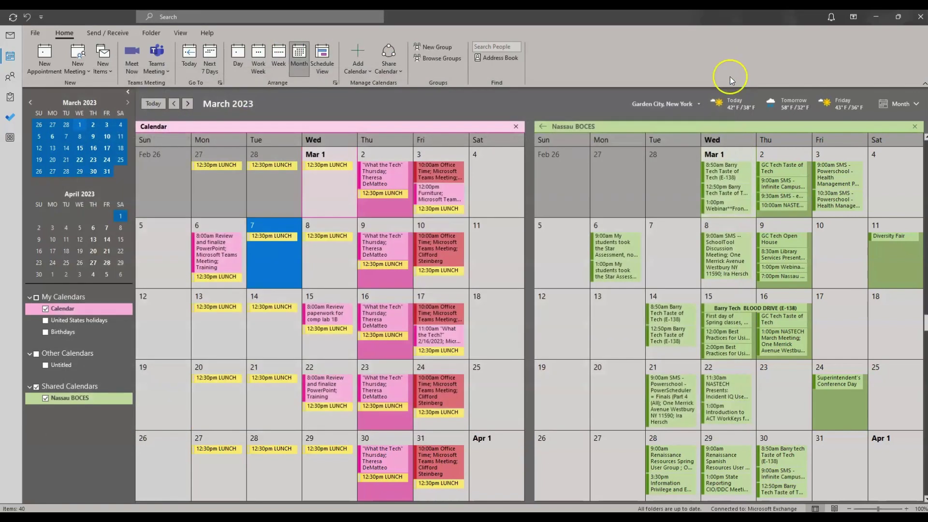
{"action": "left_click", "coordinate": [544, 126]}
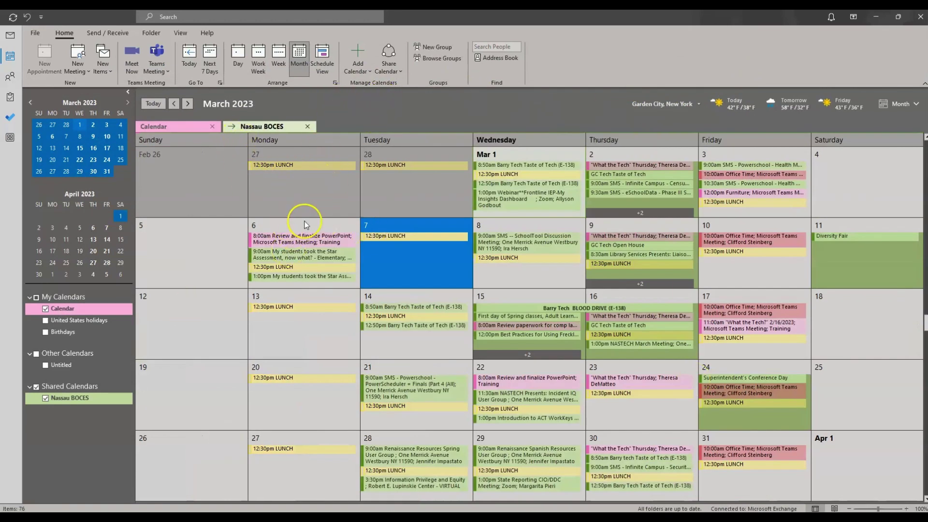
{"action": "left_click", "coordinate": [195, 127]}
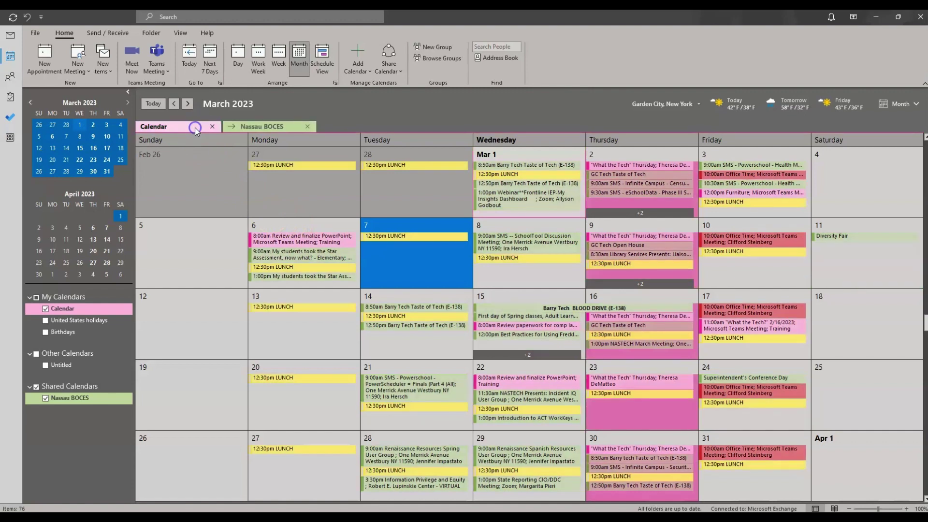
{"action": "left_click", "coordinate": [255, 128]}
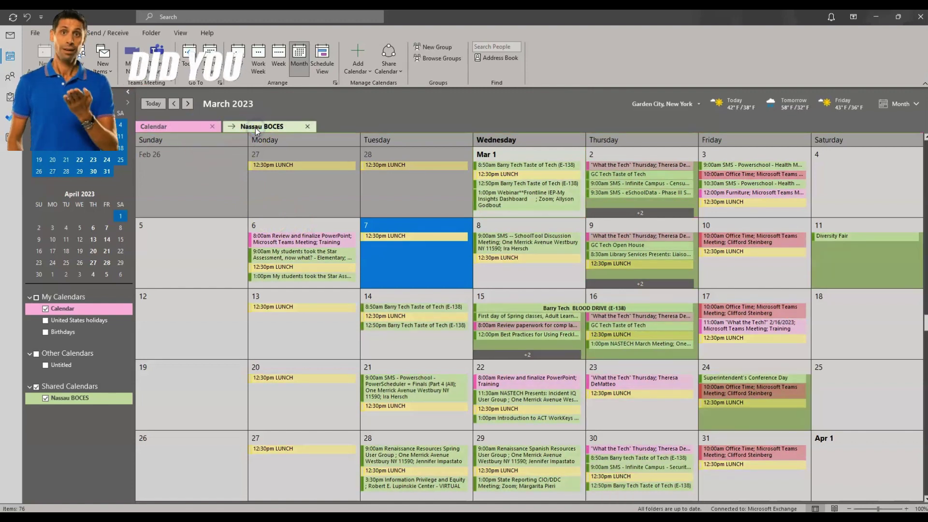